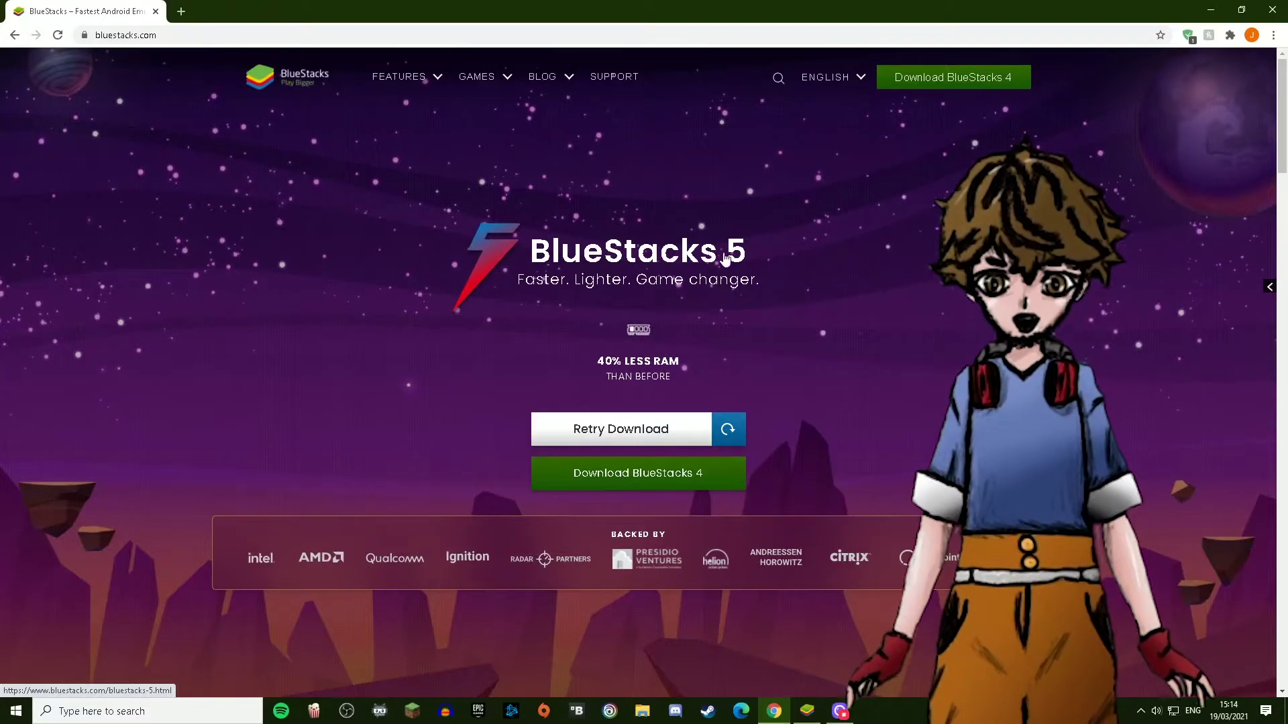
Step: Download and run the BlueStacks 4 installer, then start the update to BlueStacks 4
{"action": "left_click", "coordinate": [638, 482]}
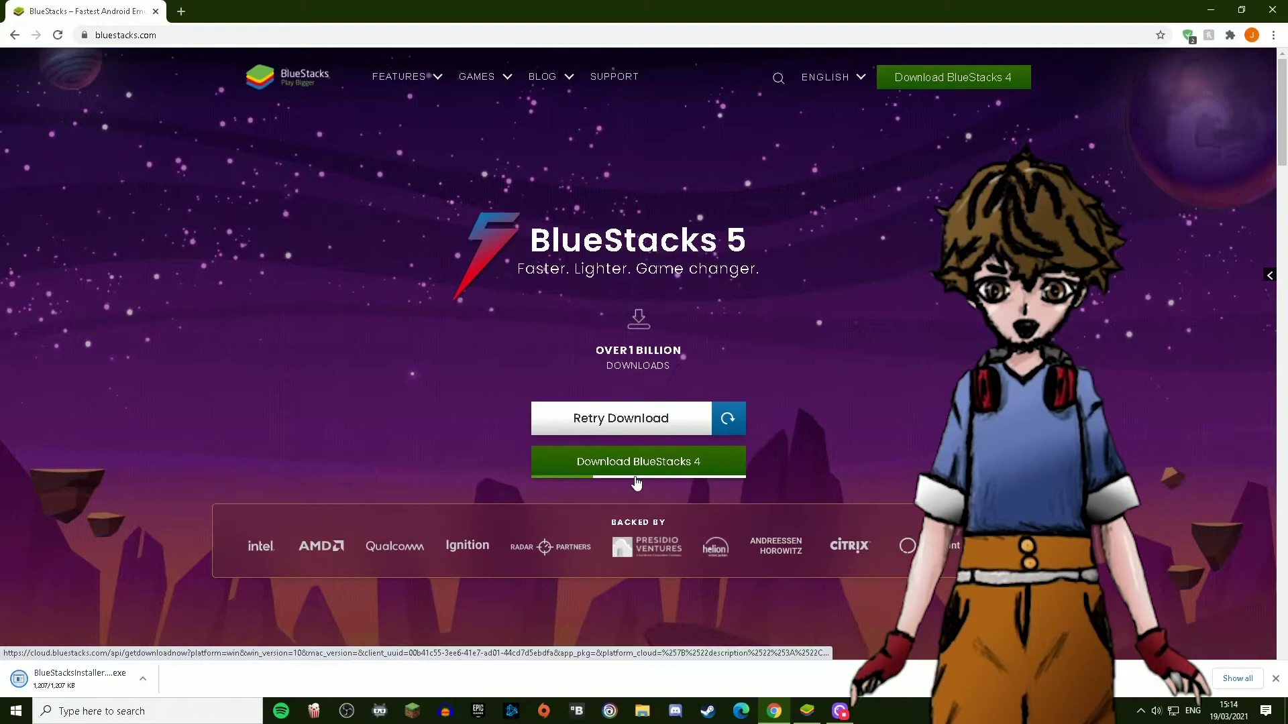
{"action": "left_click", "coordinate": [122, 684]}
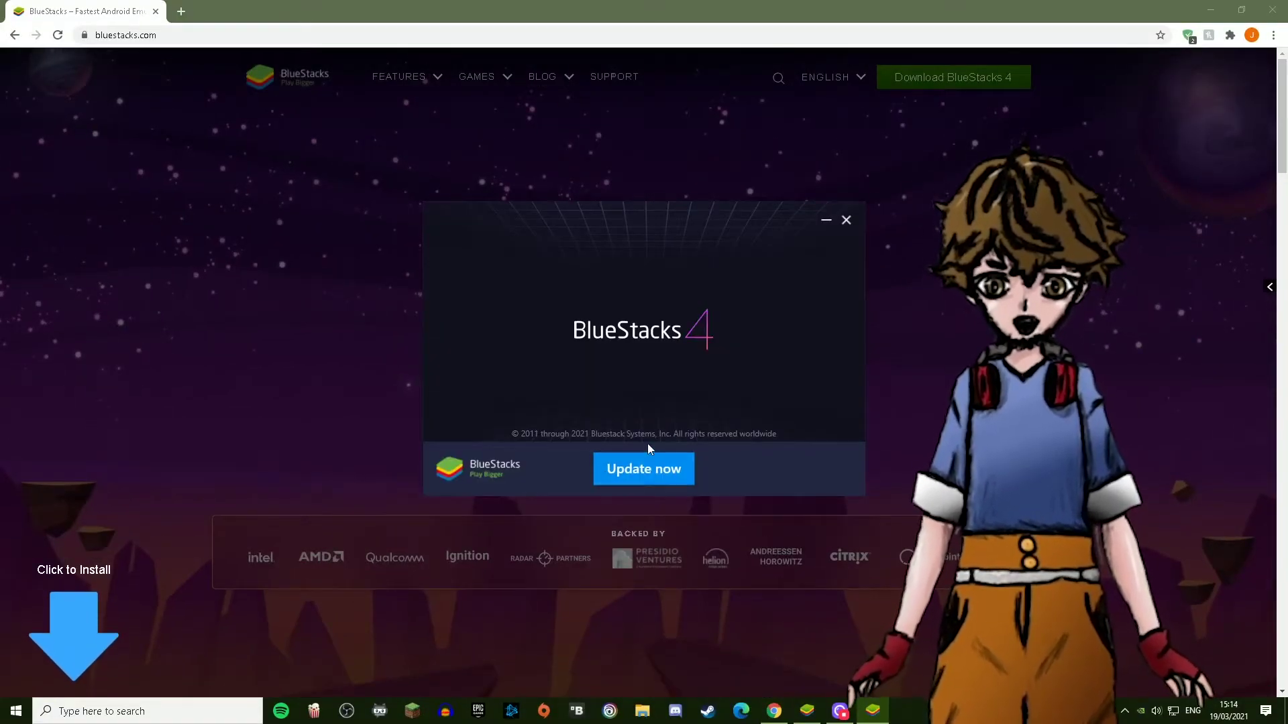
{"action": "left_click", "coordinate": [637, 469]}
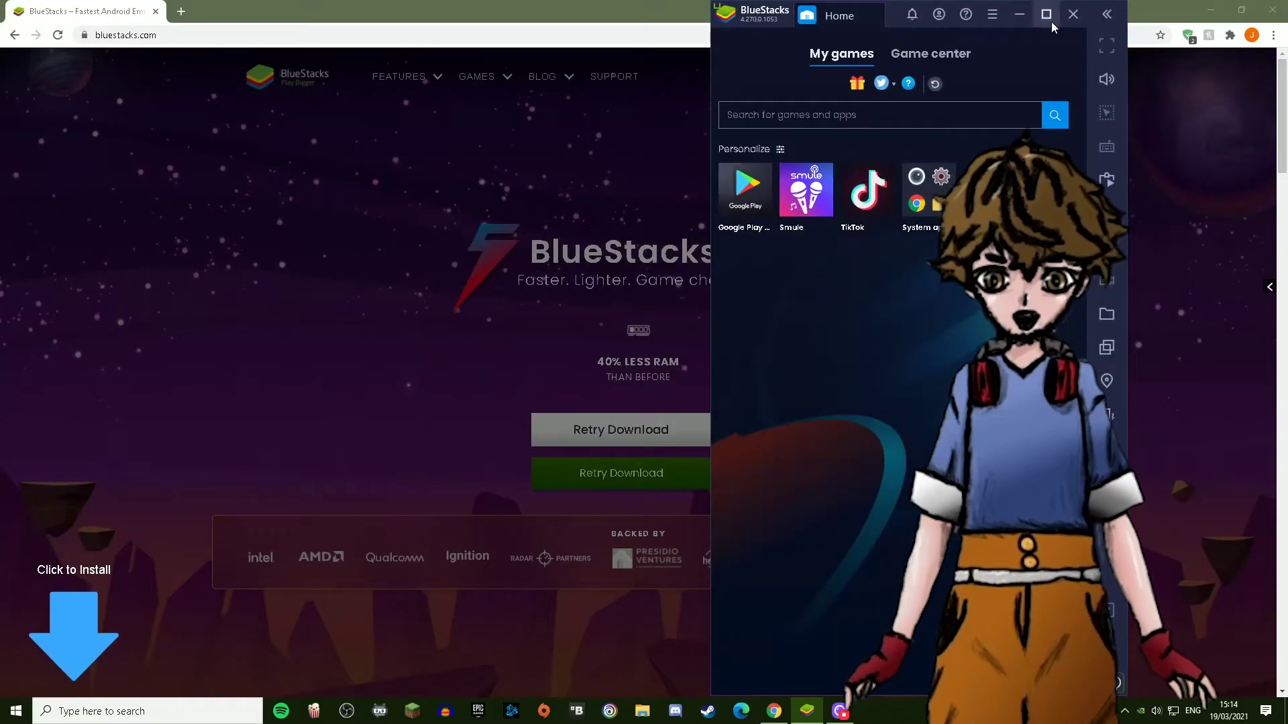
Step: Maximize BlueStacks and search Google Play for 'smule'
{"action": "left_click", "coordinate": [1052, 21]}
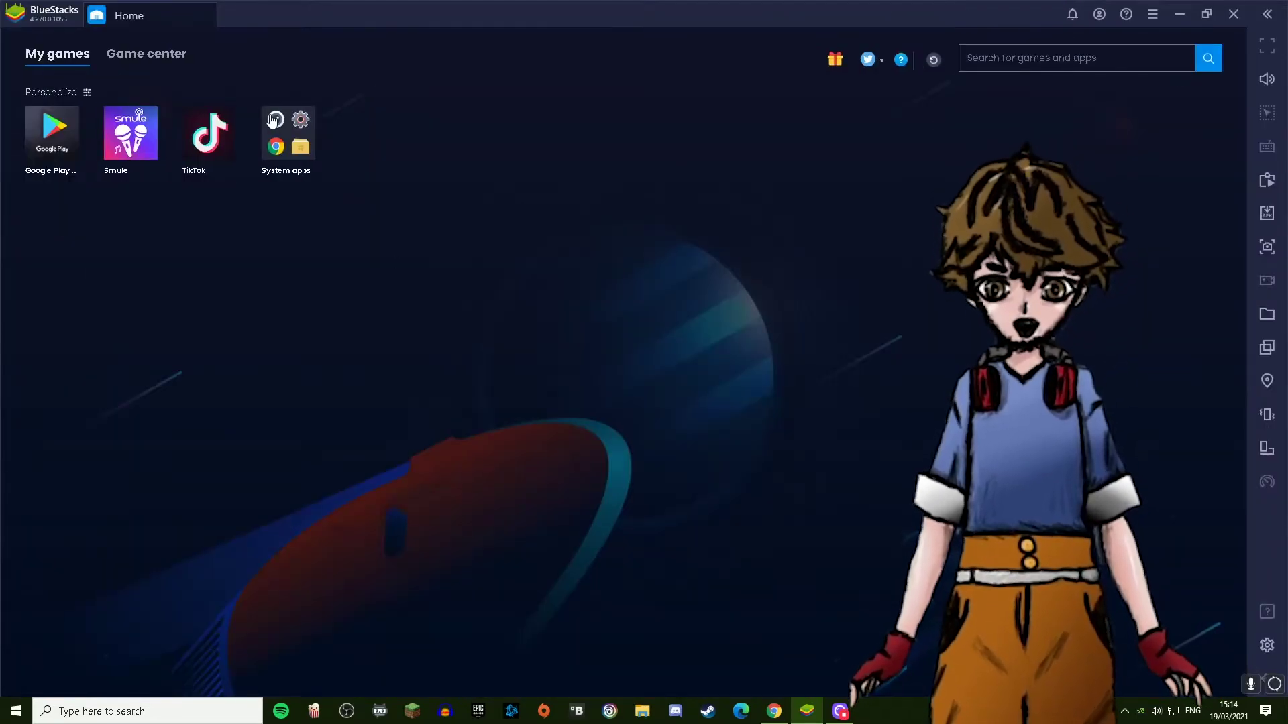
{"action": "left_click", "coordinate": [49, 142]}
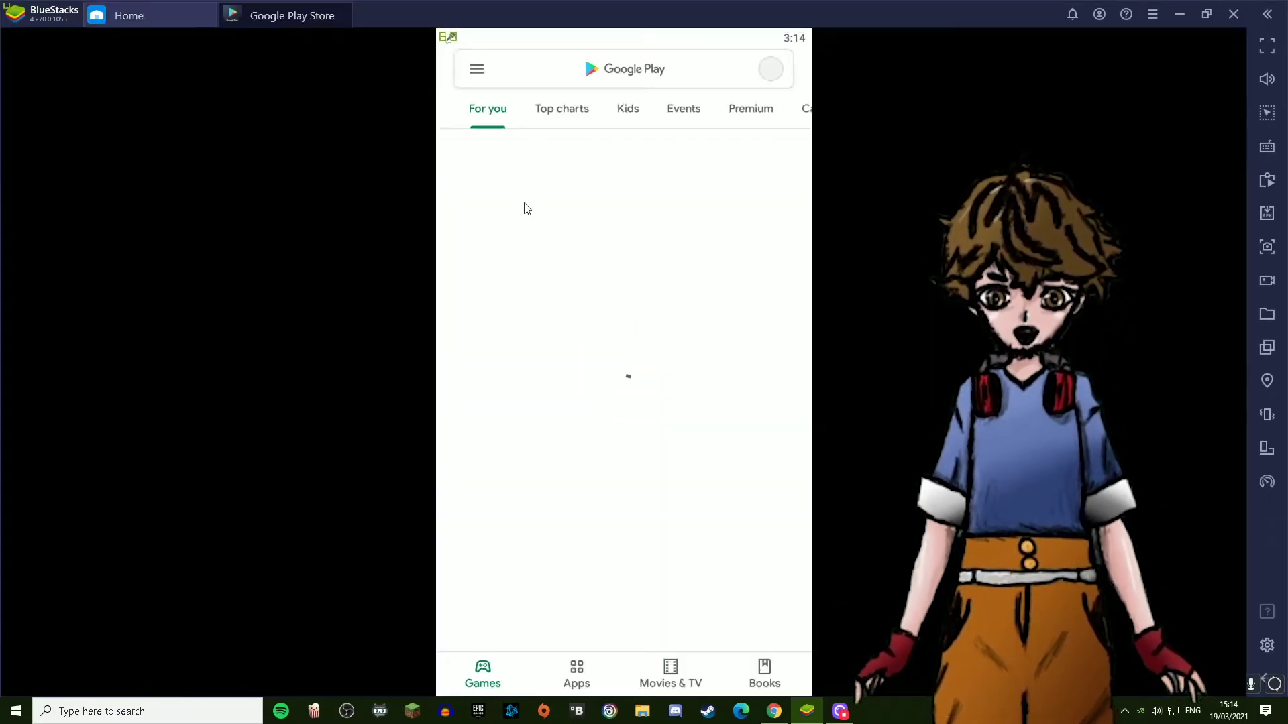
{"action": "left_click", "coordinate": [617, 79]}
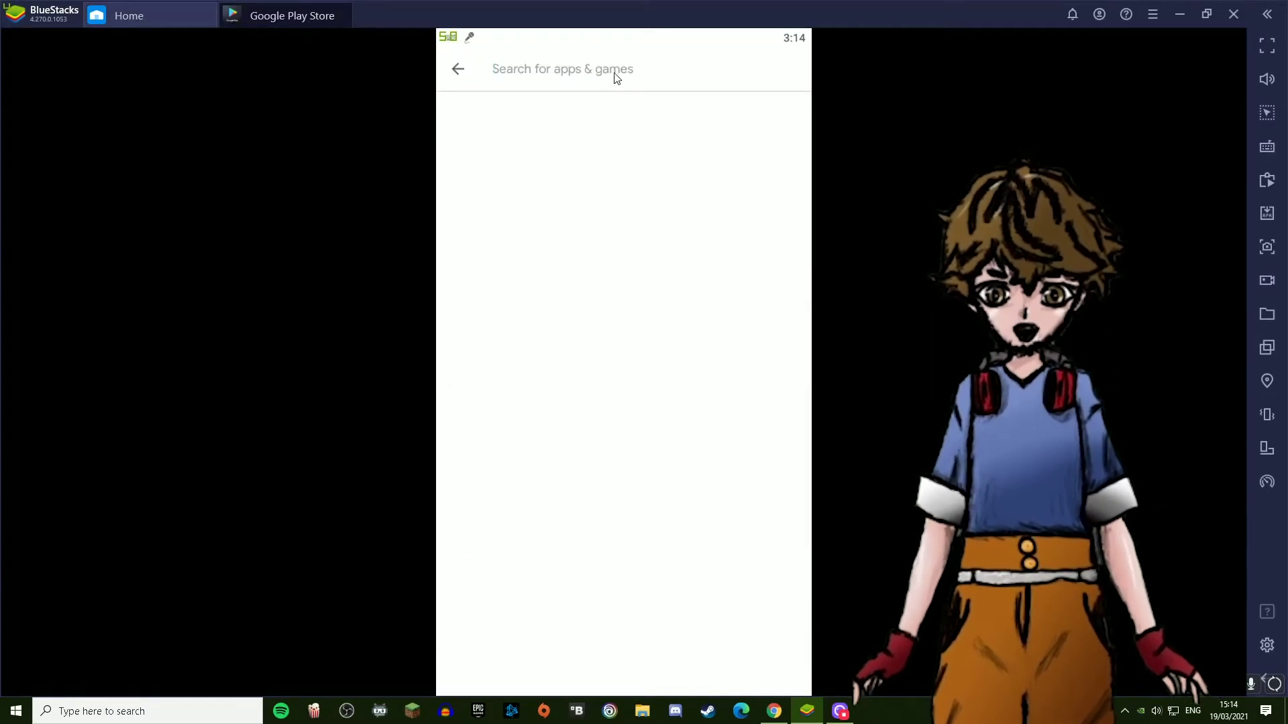
{"action": "type", "text": "smule"}
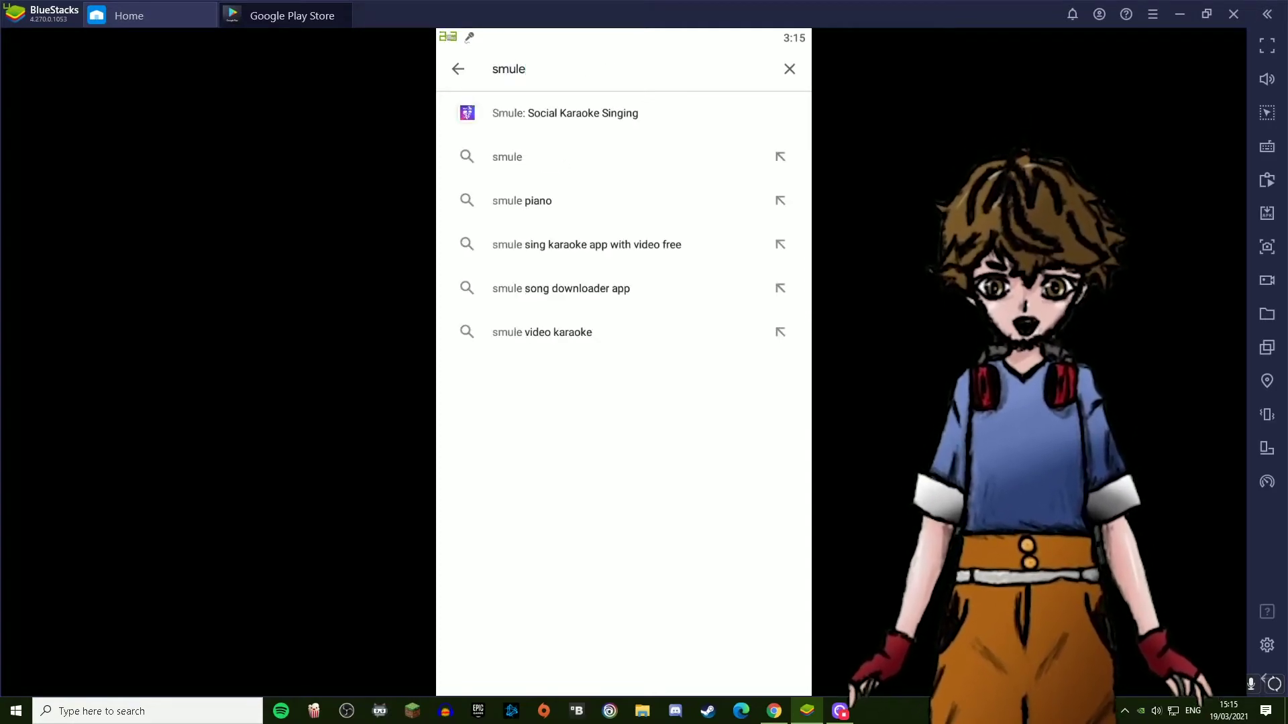
Step: Open the Smule: Social Karaoke Singing app page, launch Smule and dismiss the release notes
{"action": "left_click", "coordinate": [533, 112]}
{"action": "left_click", "coordinate": [684, 184]}
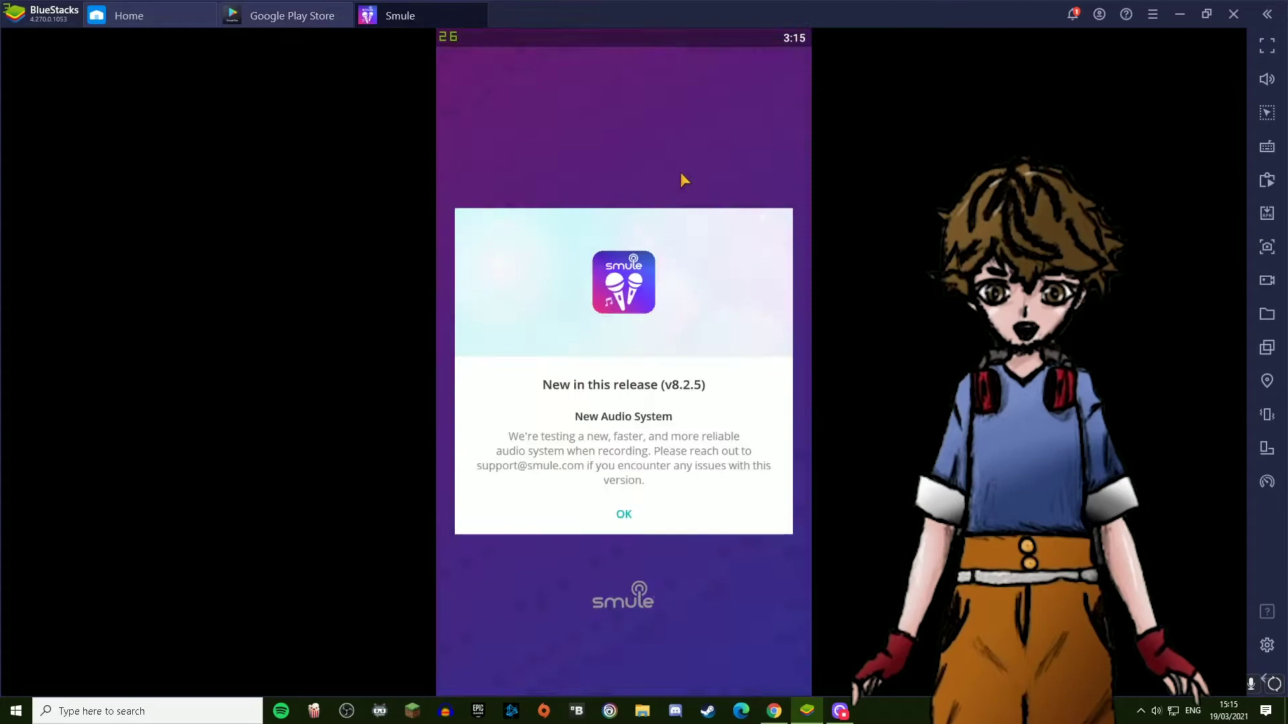
{"action": "left_click", "coordinate": [626, 511]}
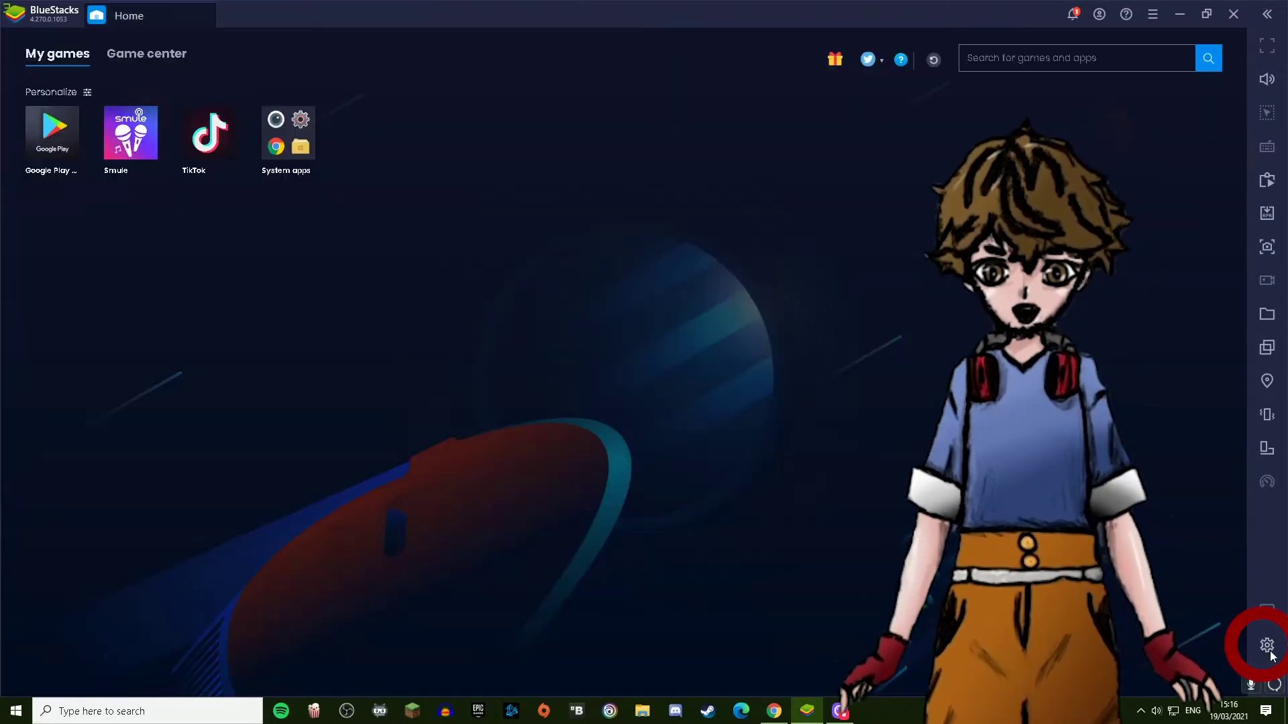
Step: Review the Engine and Display settings, keeping the Portrait (Phone mode) layout
{"action": "left_click", "coordinate": [1267, 645]}
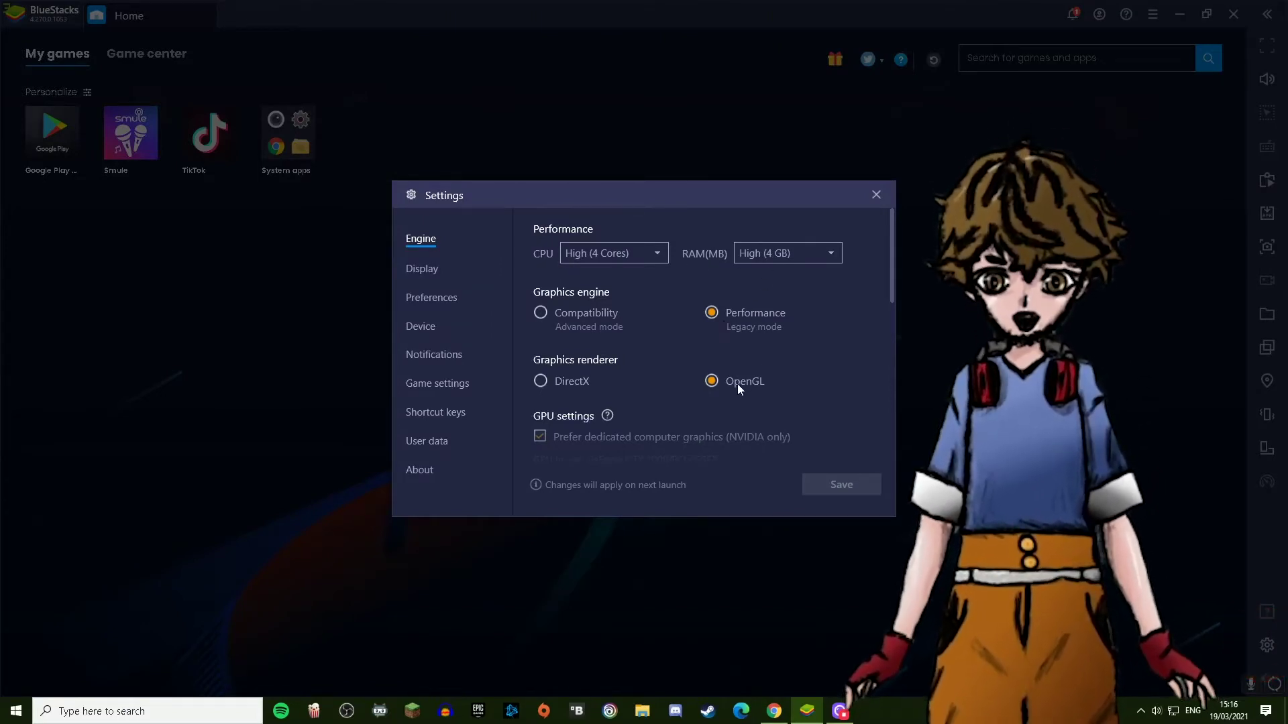
{"action": "scroll", "coordinate": [648, 401], "scroll_direction": "down", "scroll_amount": 2}
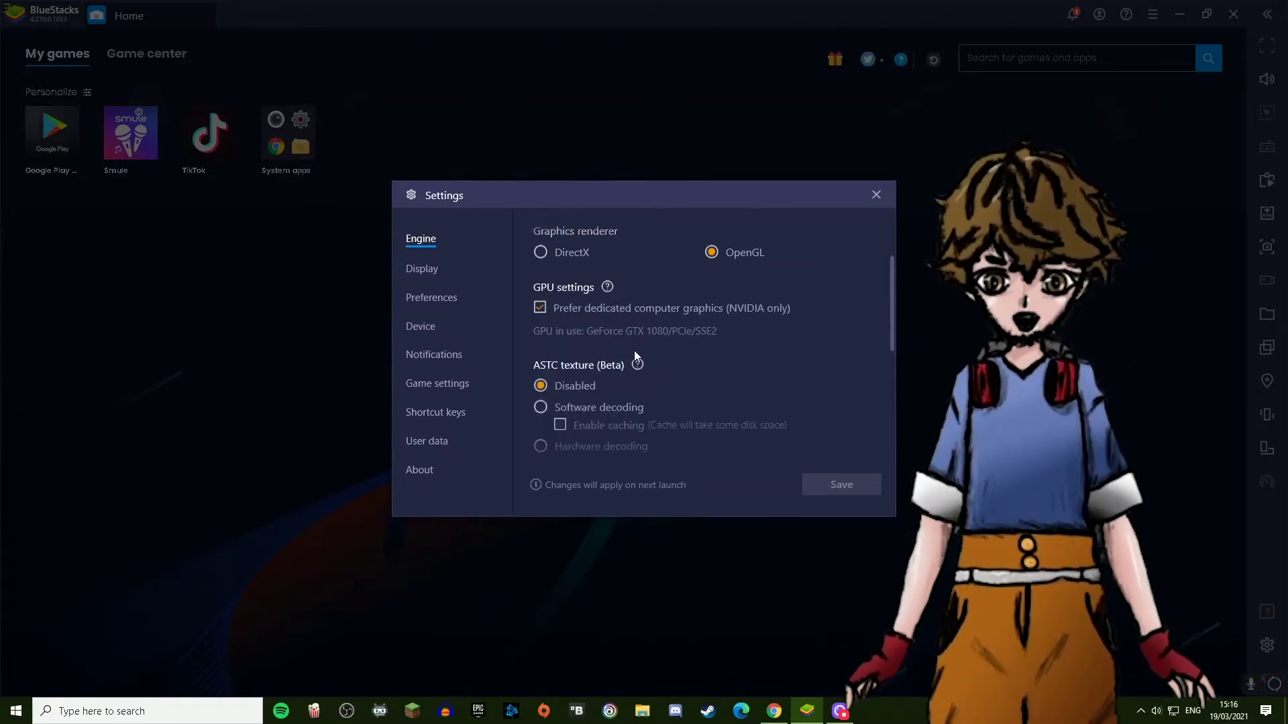
{"action": "scroll", "coordinate": [603, 342], "scroll_direction": "down", "scroll_amount": 5}
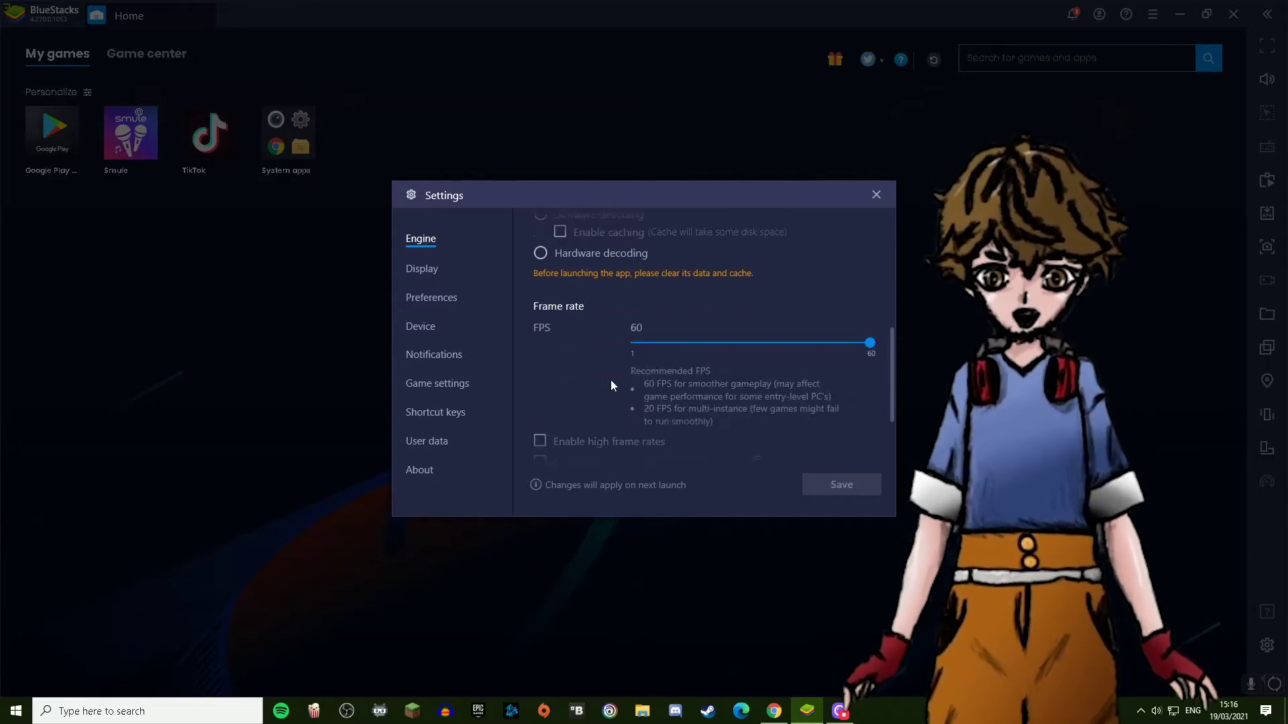
{"action": "scroll", "coordinate": [607, 382], "scroll_direction": "up", "scroll_amount": 8}
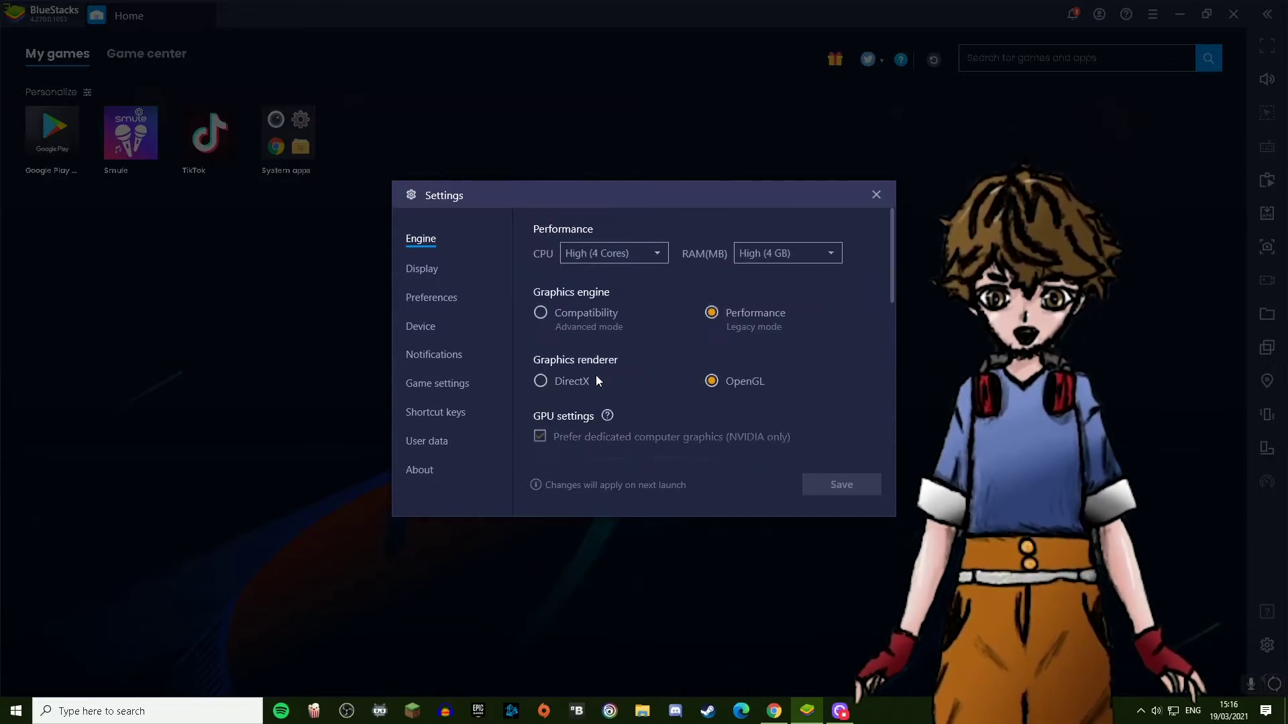
{"action": "left_click", "coordinate": [443, 266]}
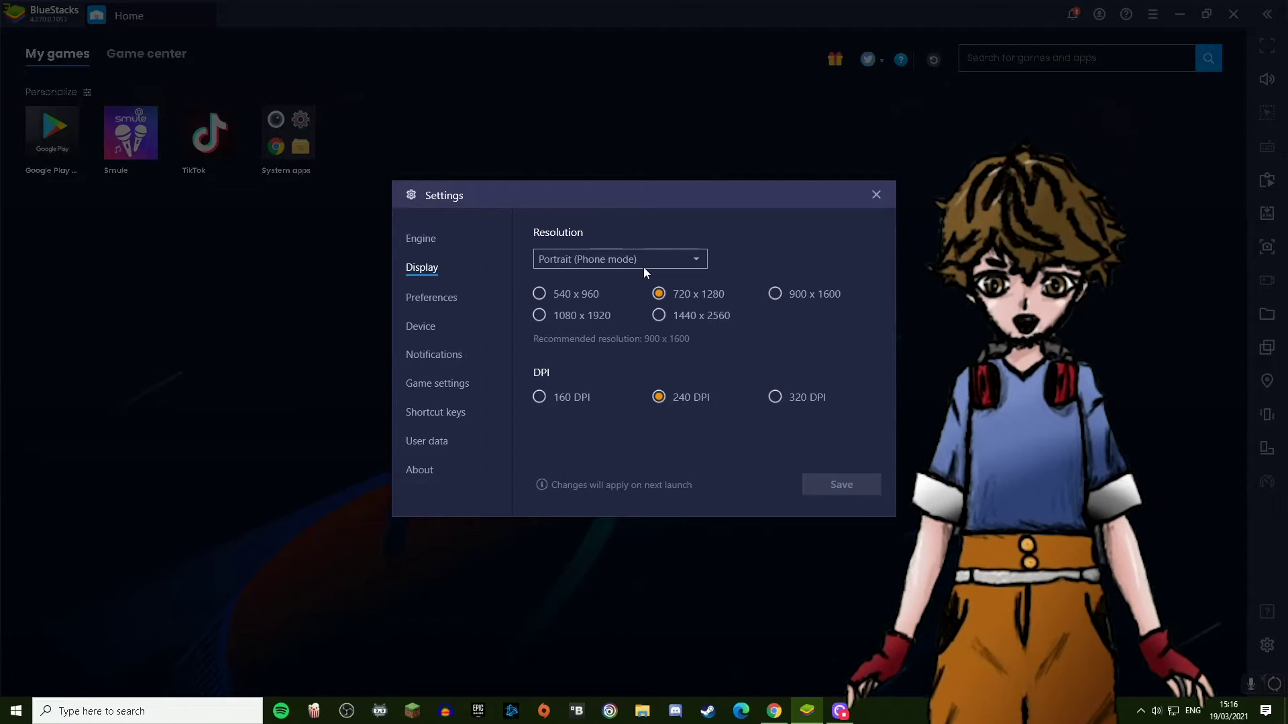
{"action": "left_click", "coordinate": [622, 260]}
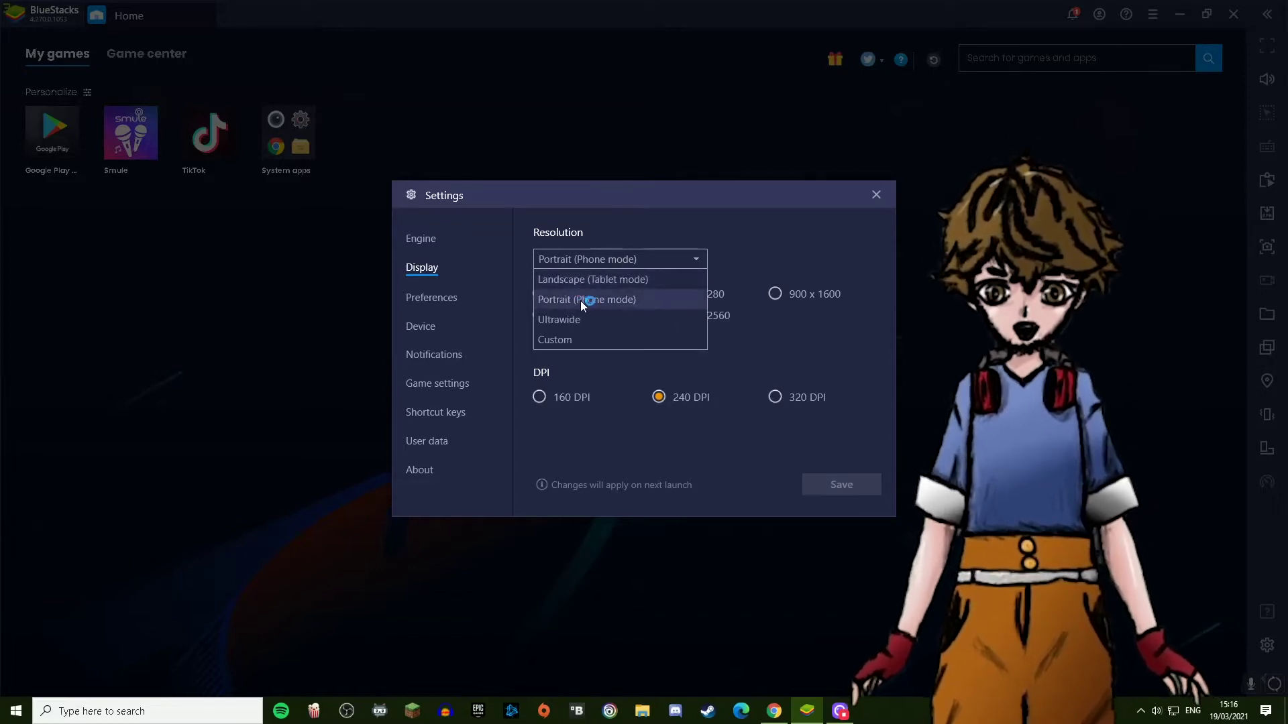
{"action": "left_click", "coordinate": [751, 268]}
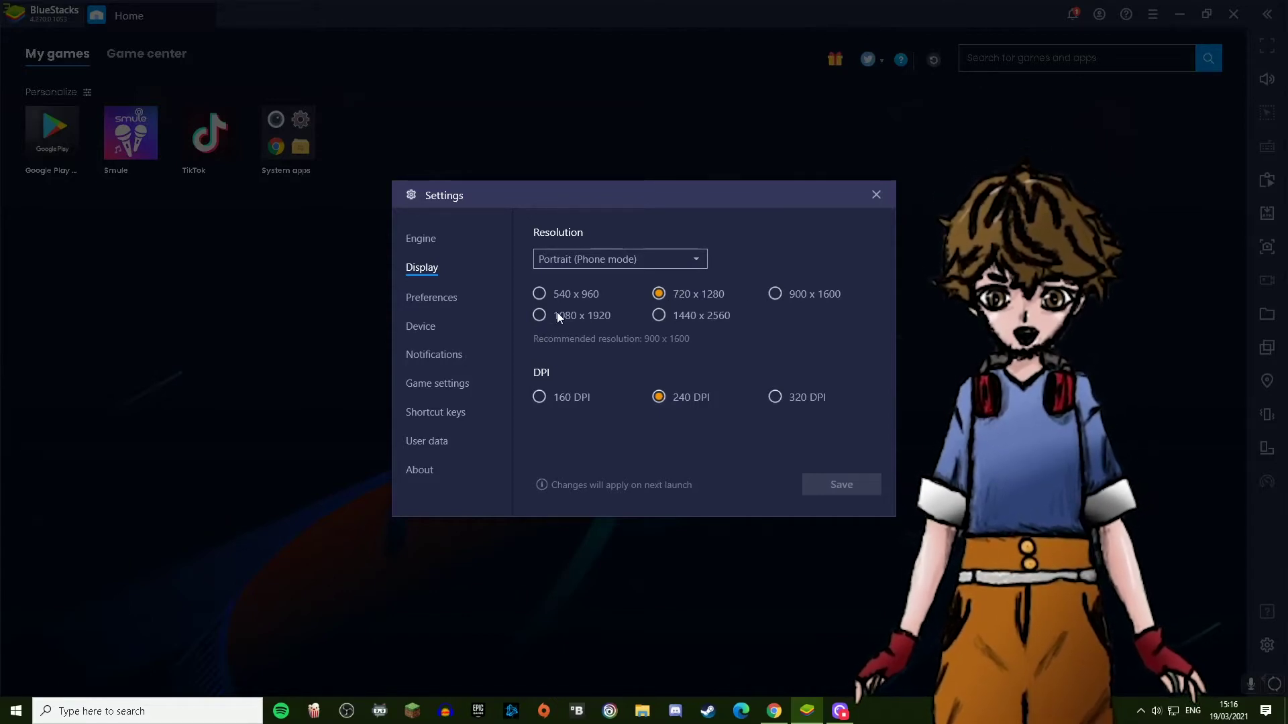
Step: Review the Device settings, keeping the Samsung Galaxy S20 Ultra profile
{"action": "left_click", "coordinate": [421, 326]}
{"action": "left_click", "coordinate": [751, 351]}
{"action": "scroll", "coordinate": [692, 381], "scroll_direction": "up", "scroll_amount": 5}
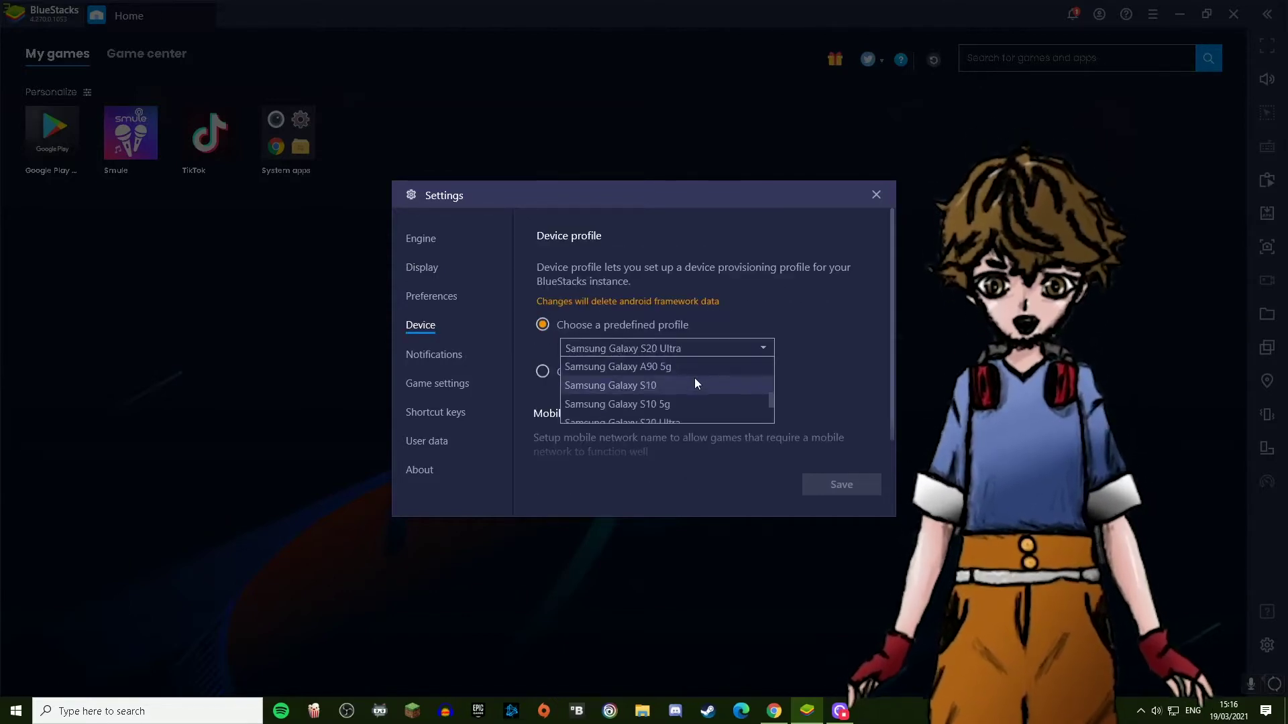
{"action": "scroll", "coordinate": [692, 381], "scroll_direction": "down", "scroll_amount": 5}
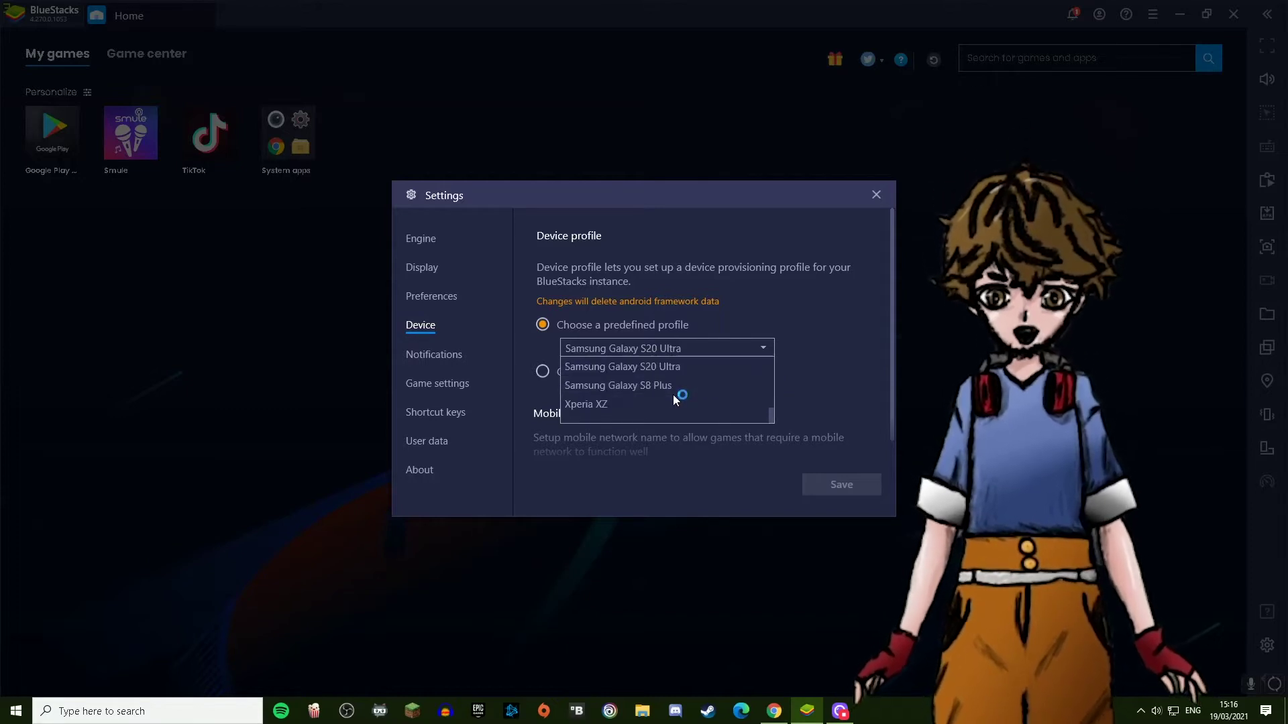
{"action": "left_click", "coordinate": [808, 325]}
Step: Review the notification settings and confirm v4.270.0.1053 is the latest version
{"action": "left_click", "coordinate": [451, 356]}
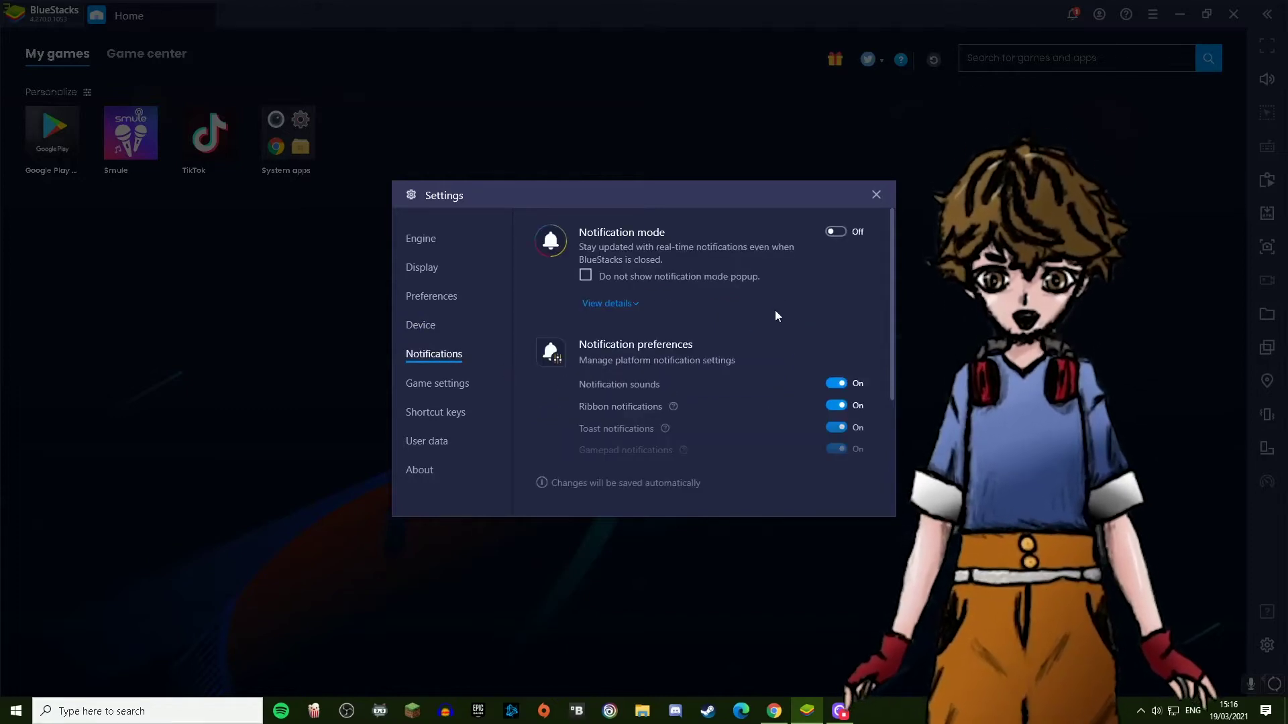
{"action": "scroll", "coordinate": [774, 320], "scroll_direction": "down", "scroll_amount": 3}
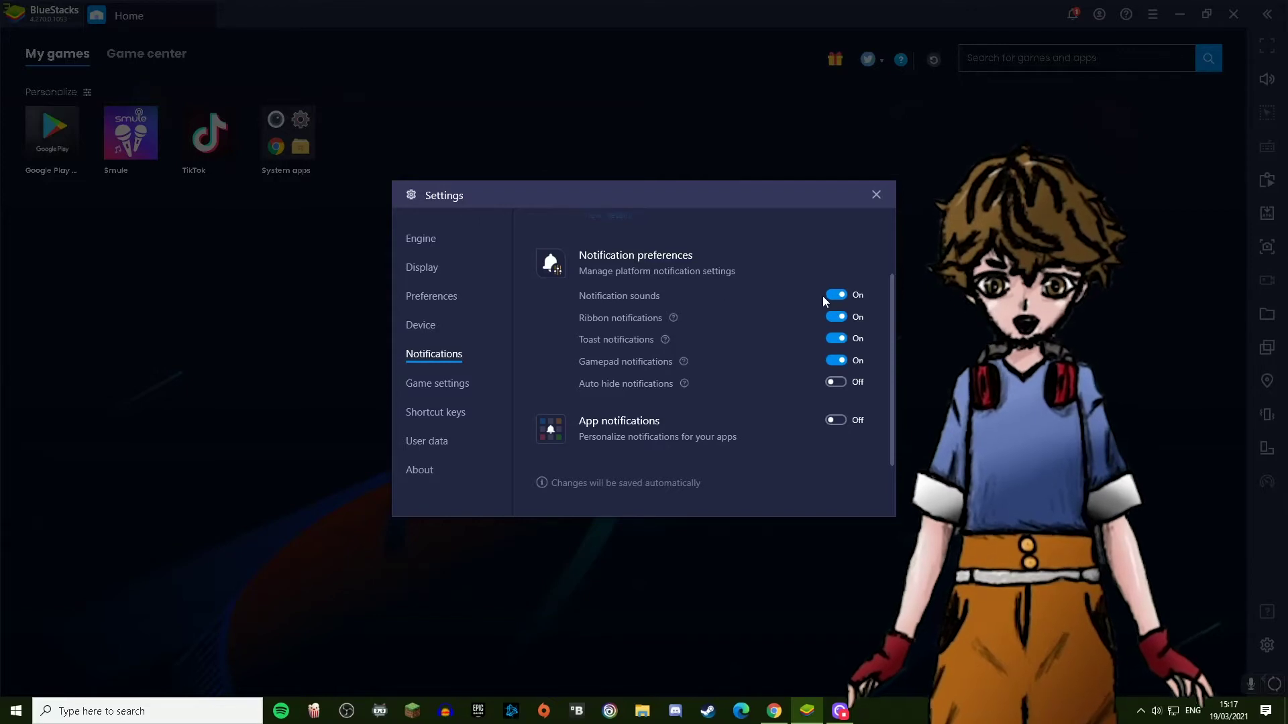
{"action": "left_click", "coordinate": [415, 470]}
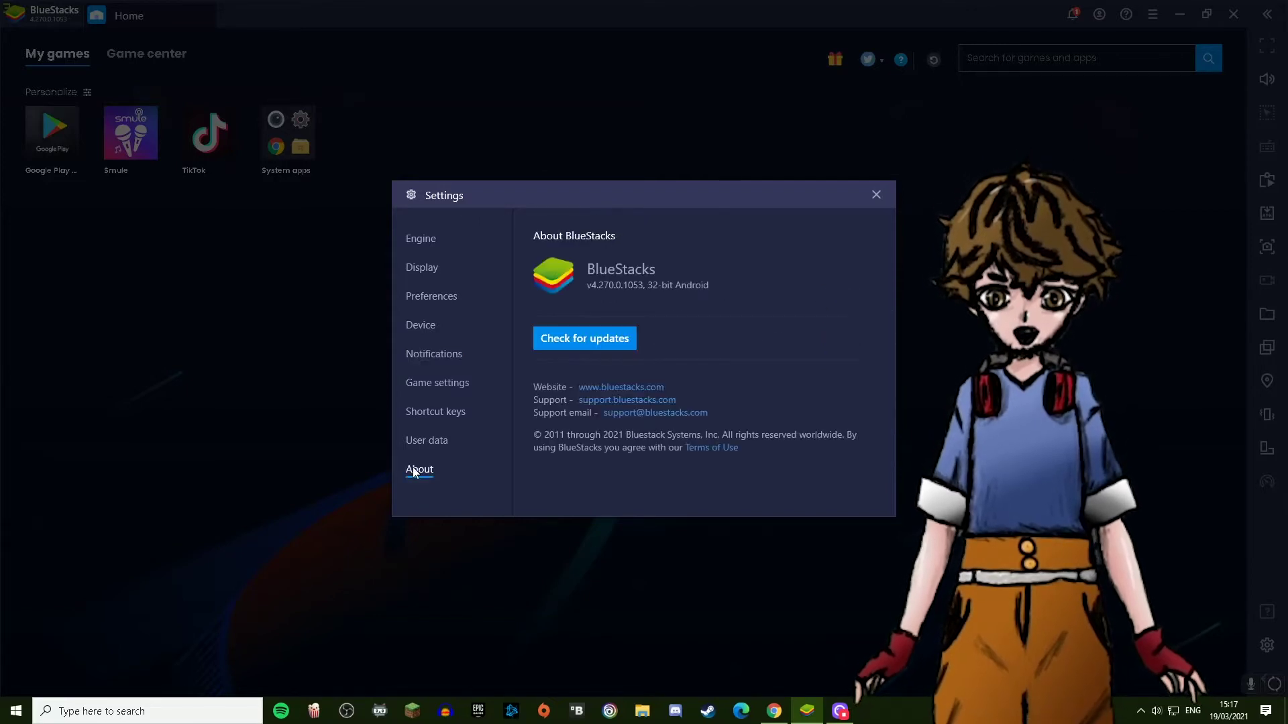
{"action": "left_click", "coordinate": [596, 349]}
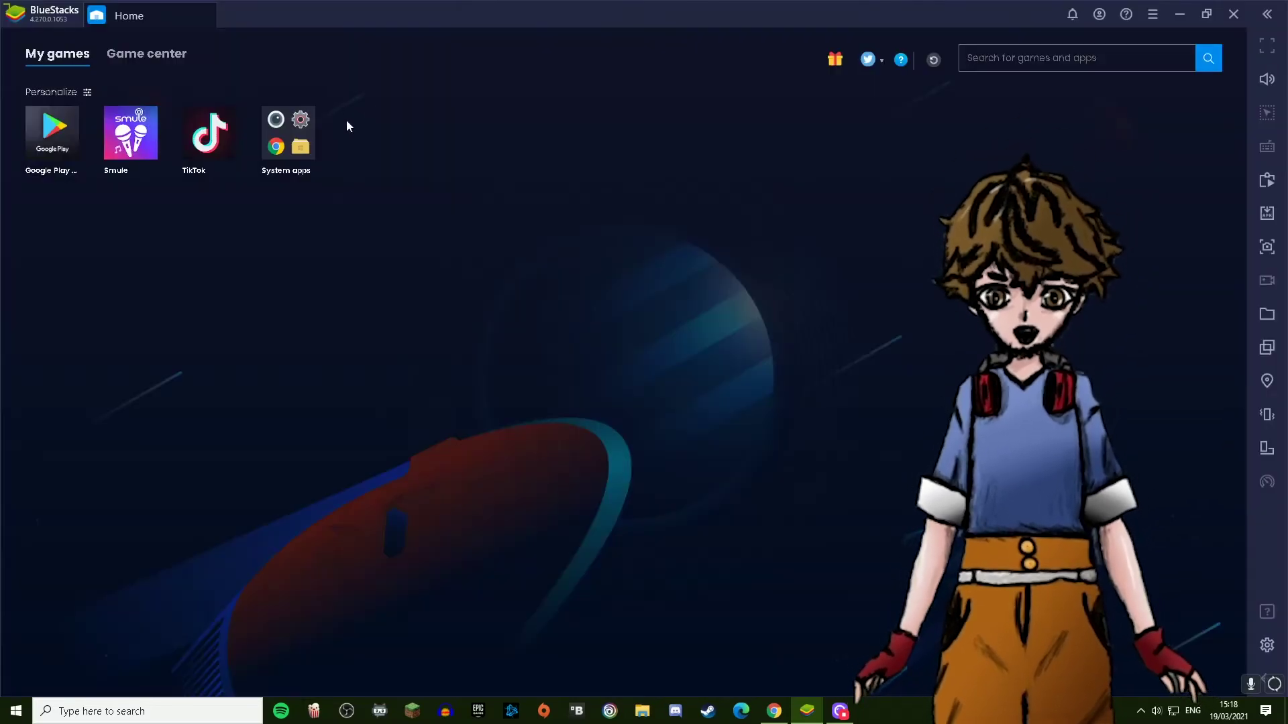
Step: Open Smule's app info and storage details from Android Settings' installed apps list
{"action": "left_click", "coordinate": [295, 146]}
{"action": "left_click", "coordinate": [583, 308]}
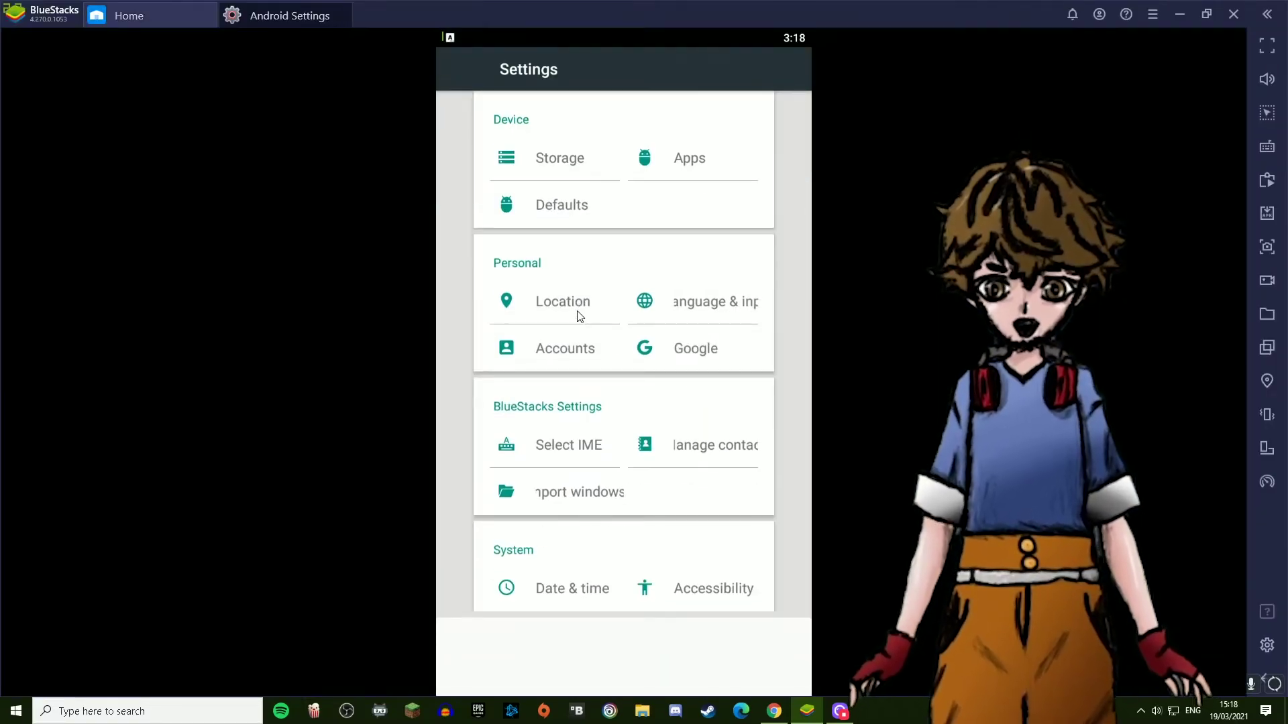
{"action": "left_click", "coordinate": [659, 161]}
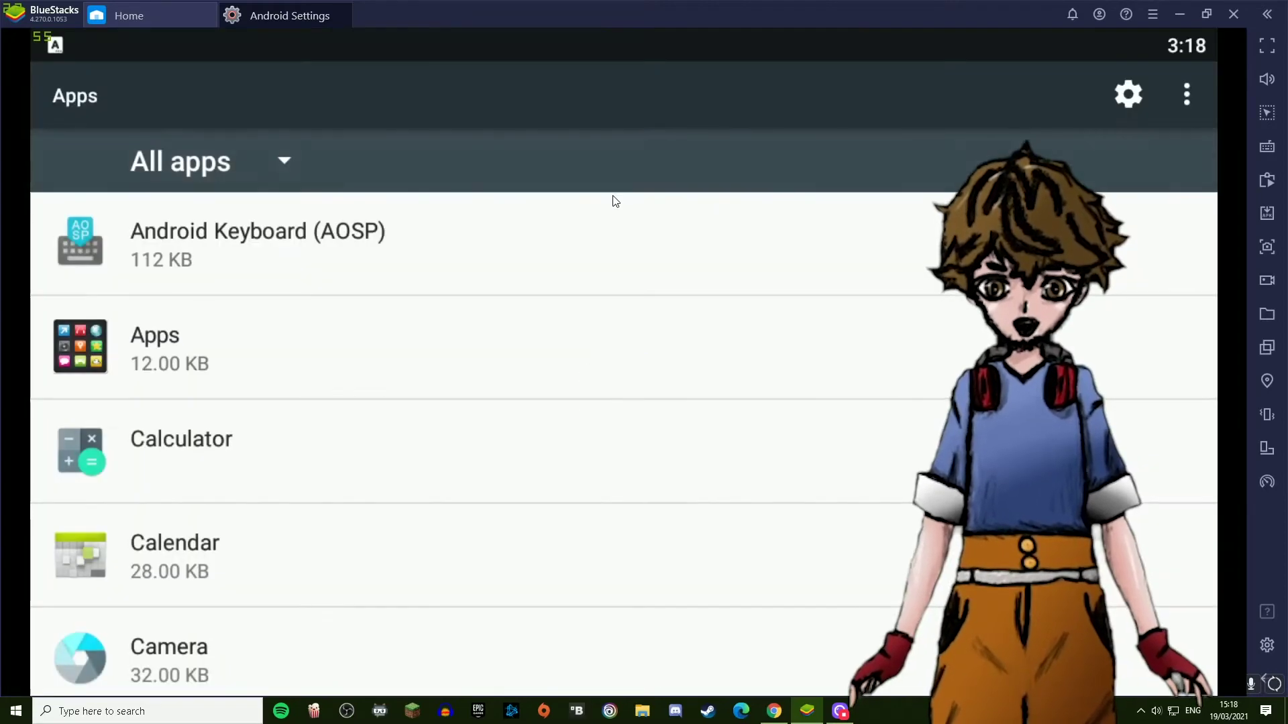
{"action": "scroll", "coordinate": [292, 309], "scroll_direction": "down", "scroll_amount": 15}
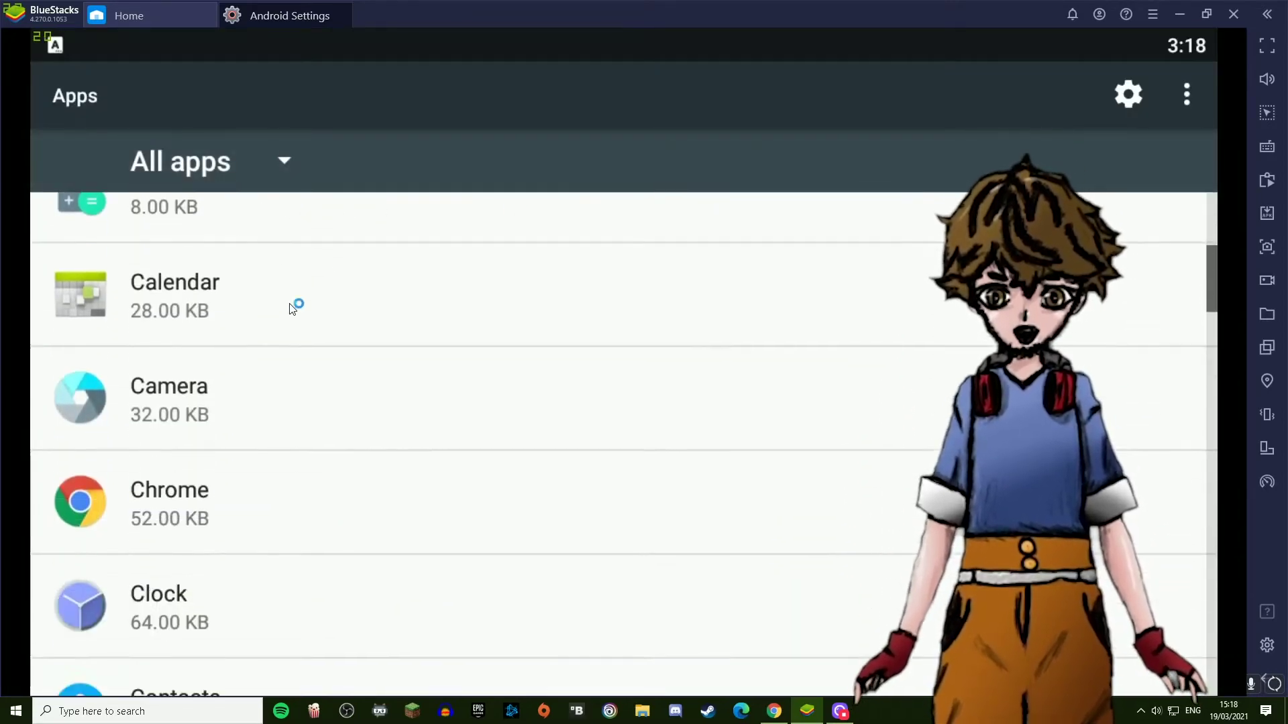
{"action": "scroll", "coordinate": [293, 309], "scroll_direction": "down", "scroll_amount": 6}
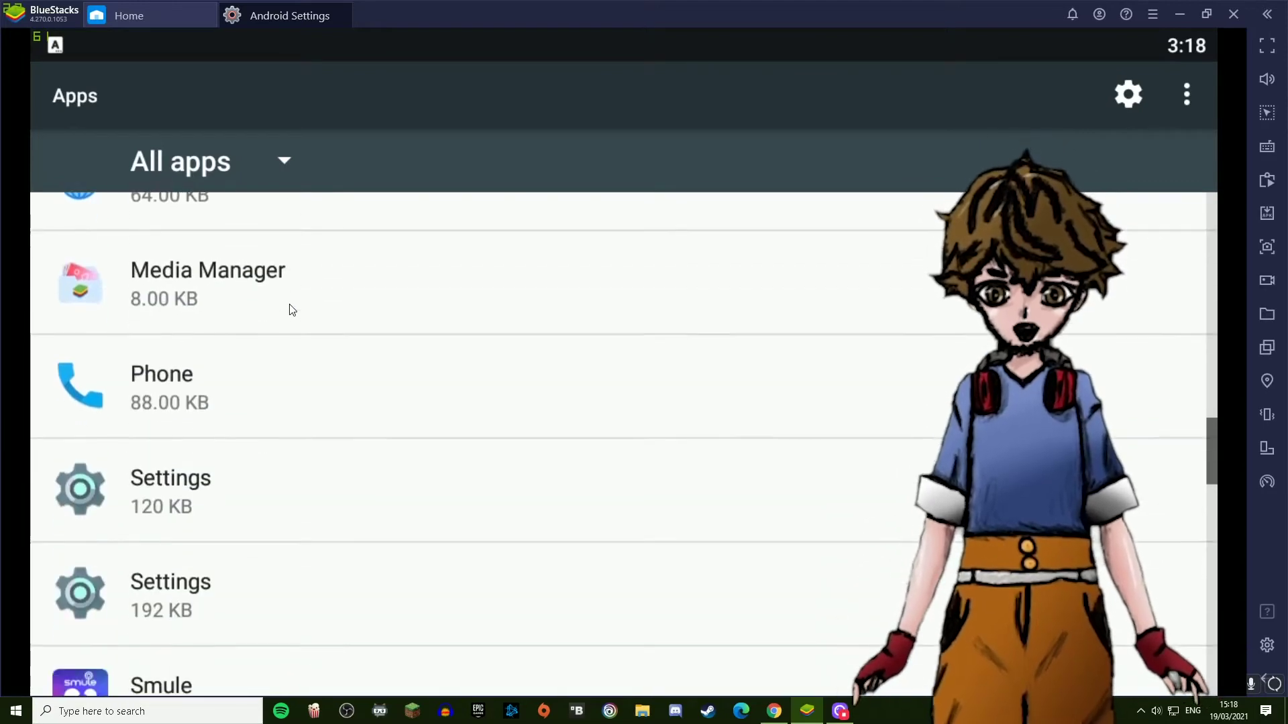
{"action": "left_click", "coordinate": [228, 534]}
{"action": "left_click", "coordinate": [282, 419]}
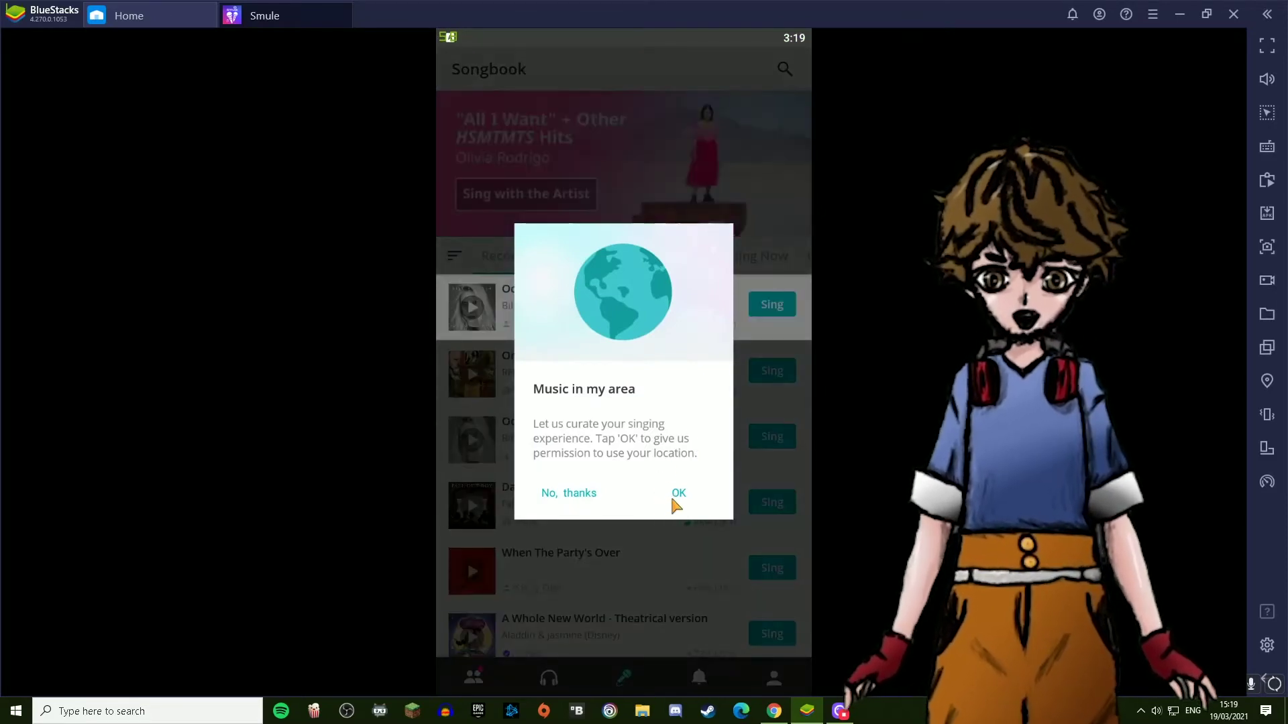
Step: Set up a solo Ocean Eyes take with audio and camera allowed, flipped camera, Super Studio effect
{"action": "left_click", "coordinate": [678, 496]}
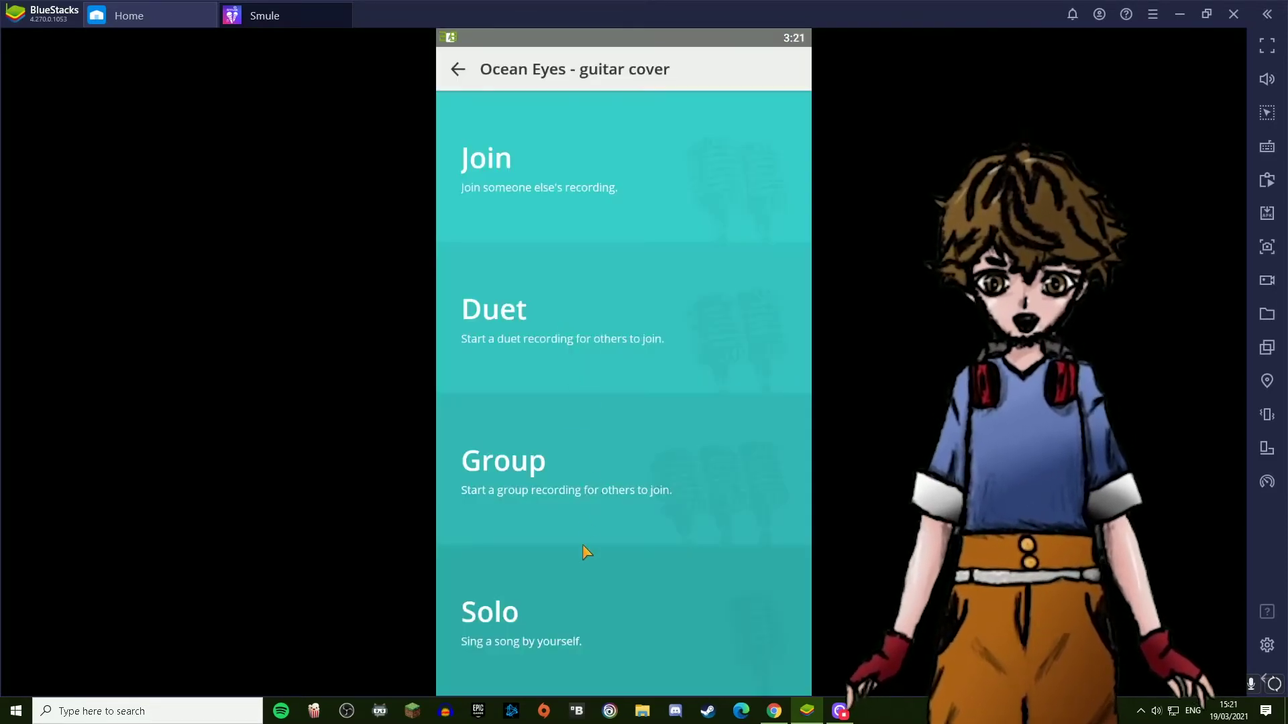
{"action": "left_click", "coordinate": [587, 551]}
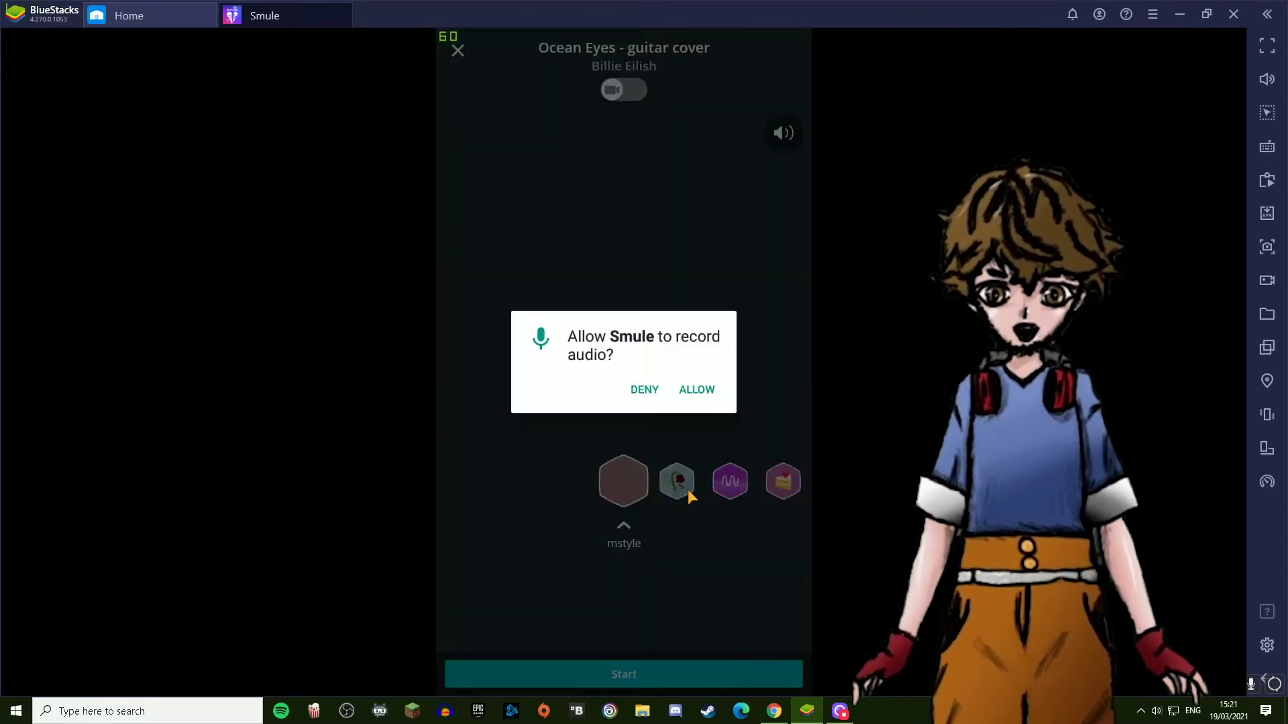
{"action": "left_click", "coordinate": [697, 393]}
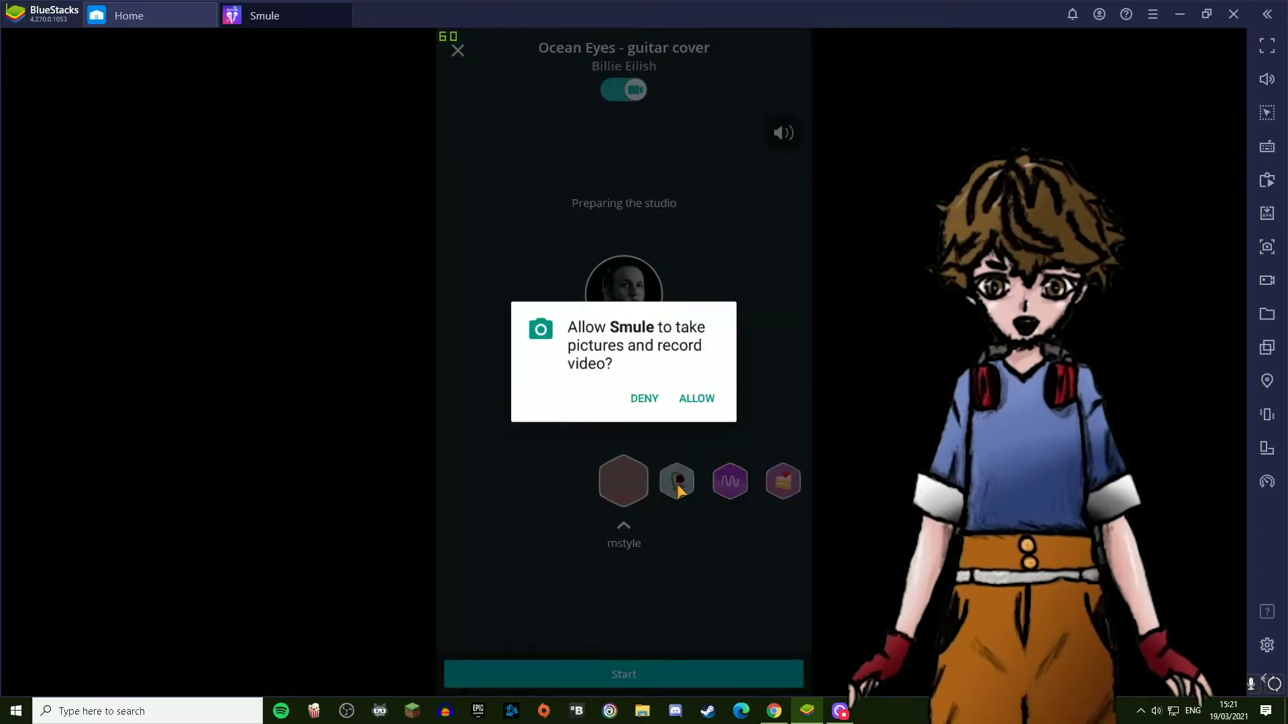
{"action": "left_click", "coordinate": [694, 405]}
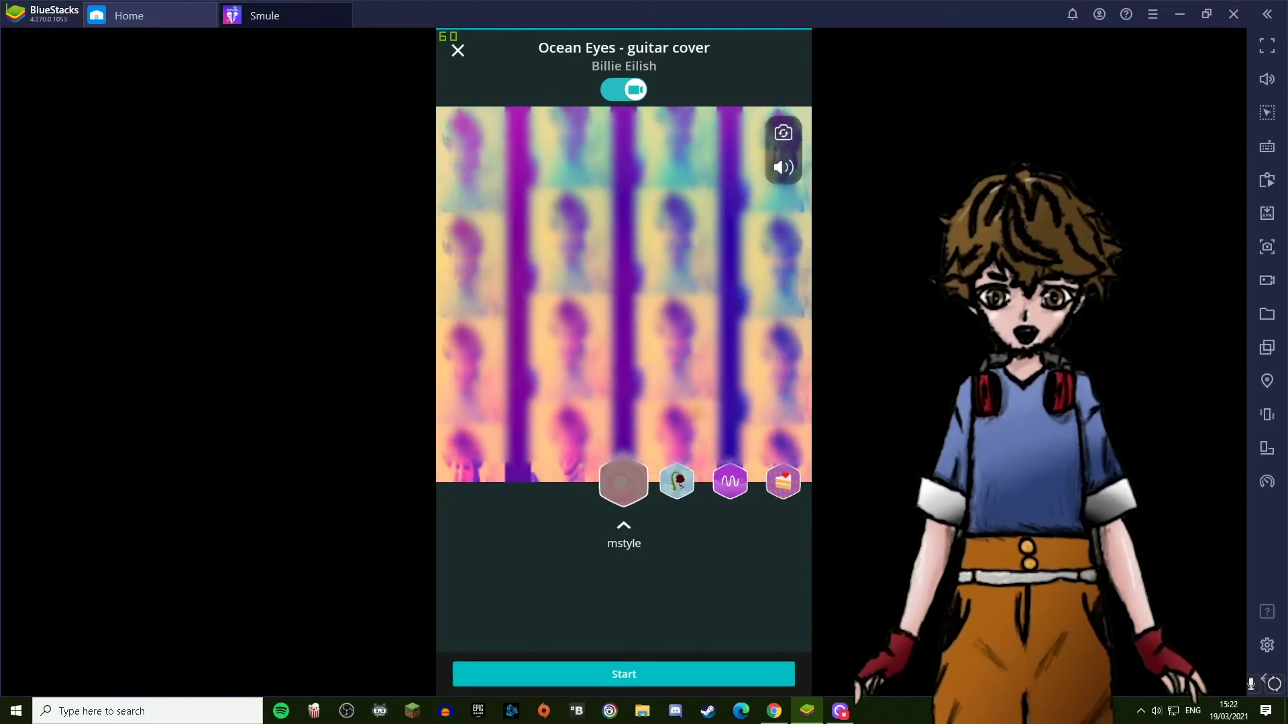
{"action": "left_click", "coordinate": [785, 134]}
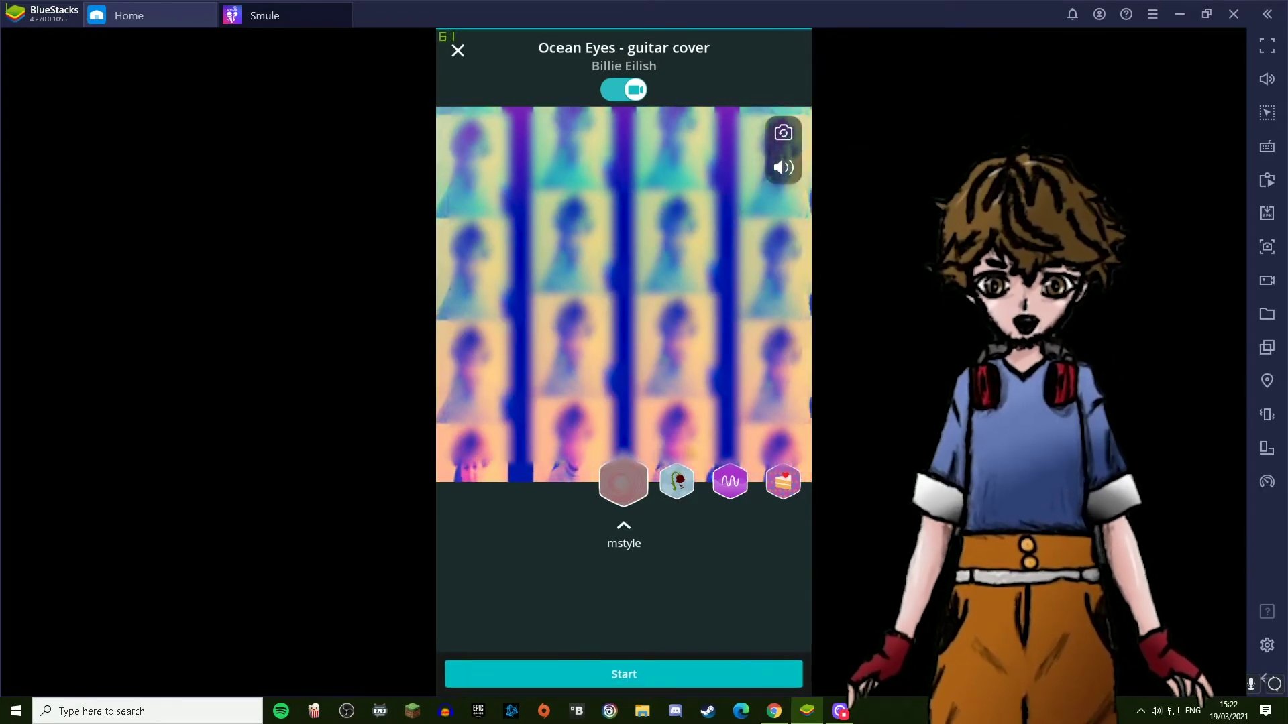
{"action": "left_click_drag", "start_coordinate": [691, 488], "coordinate": [641, 496]}
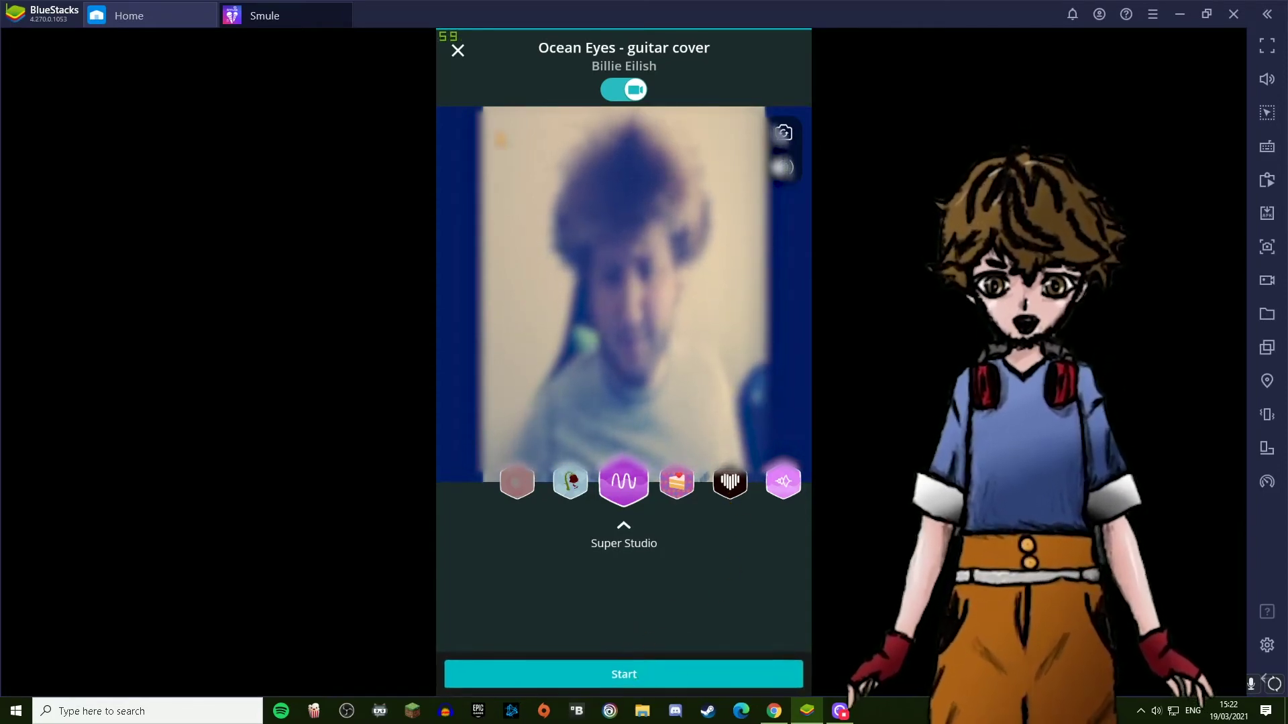
Step: Start the Ocean Eyes recording and dismiss the Headphones Recommended notice
{"action": "left_click", "coordinate": [647, 677]}
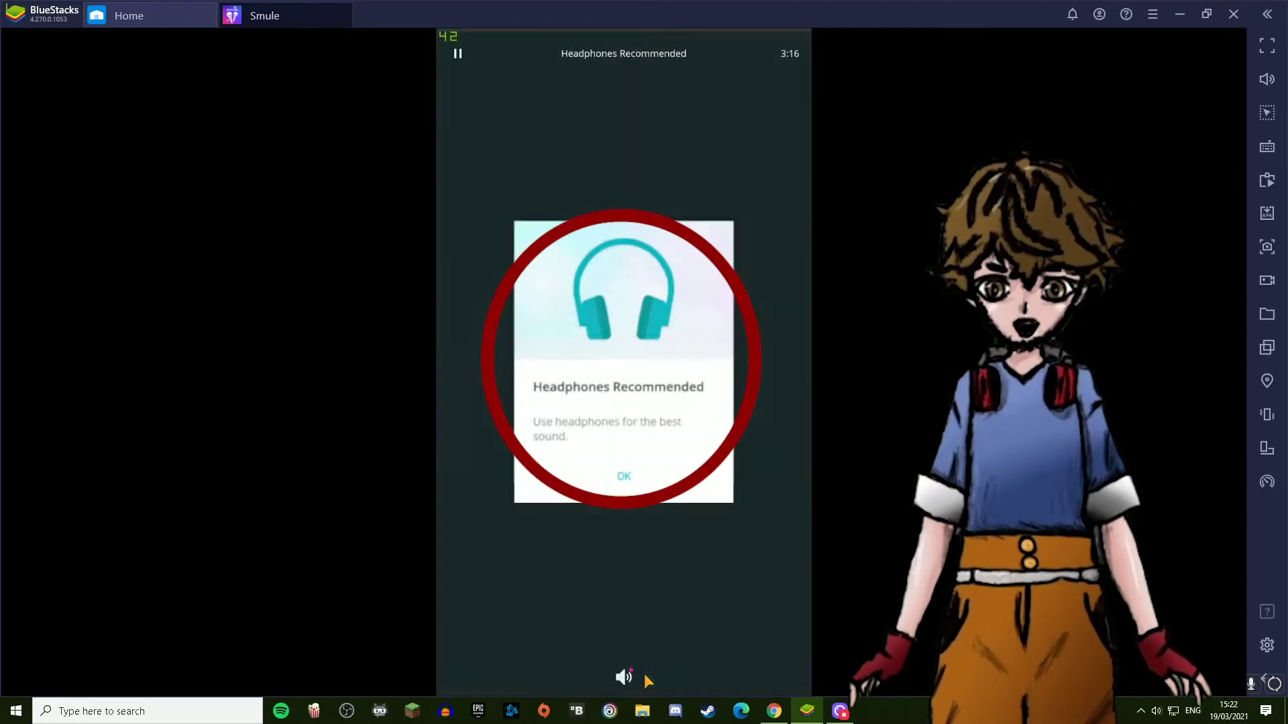
{"action": "left_click", "coordinate": [627, 473]}
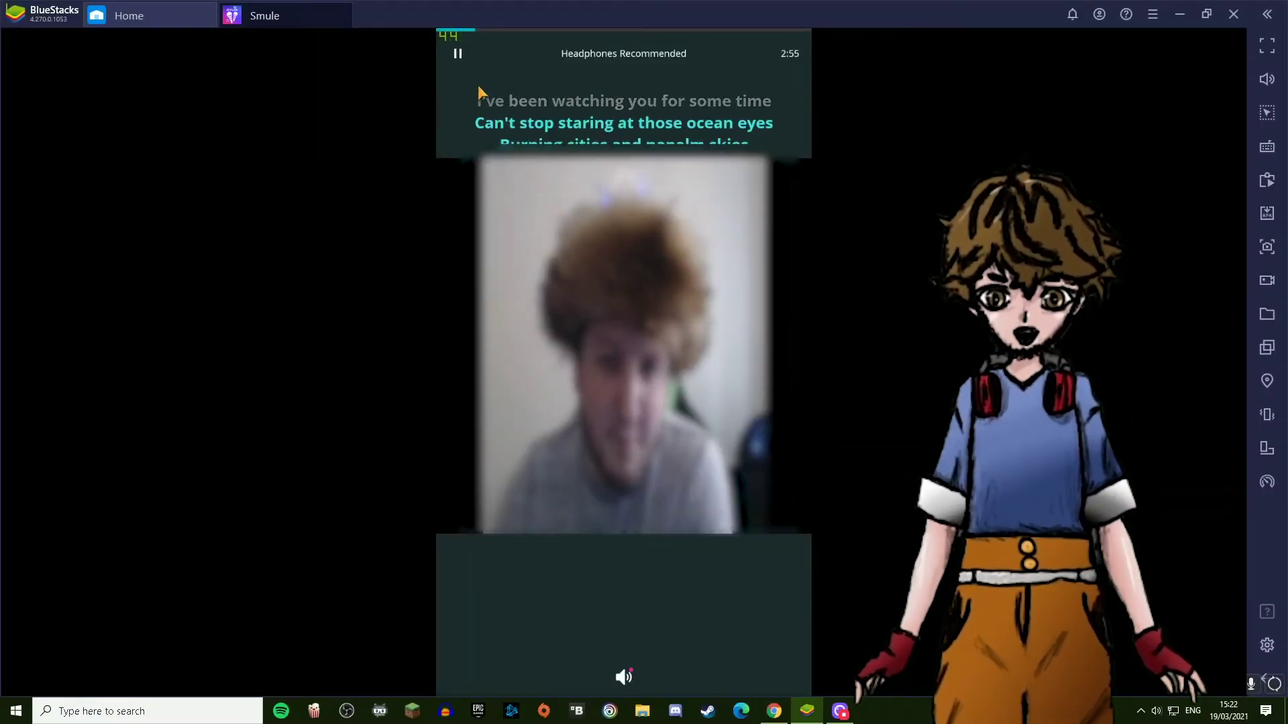
Step: Pause and finish the Ocean Eyes take, then cycle the review effects to Polish
{"action": "left_click", "coordinate": [457, 54]}
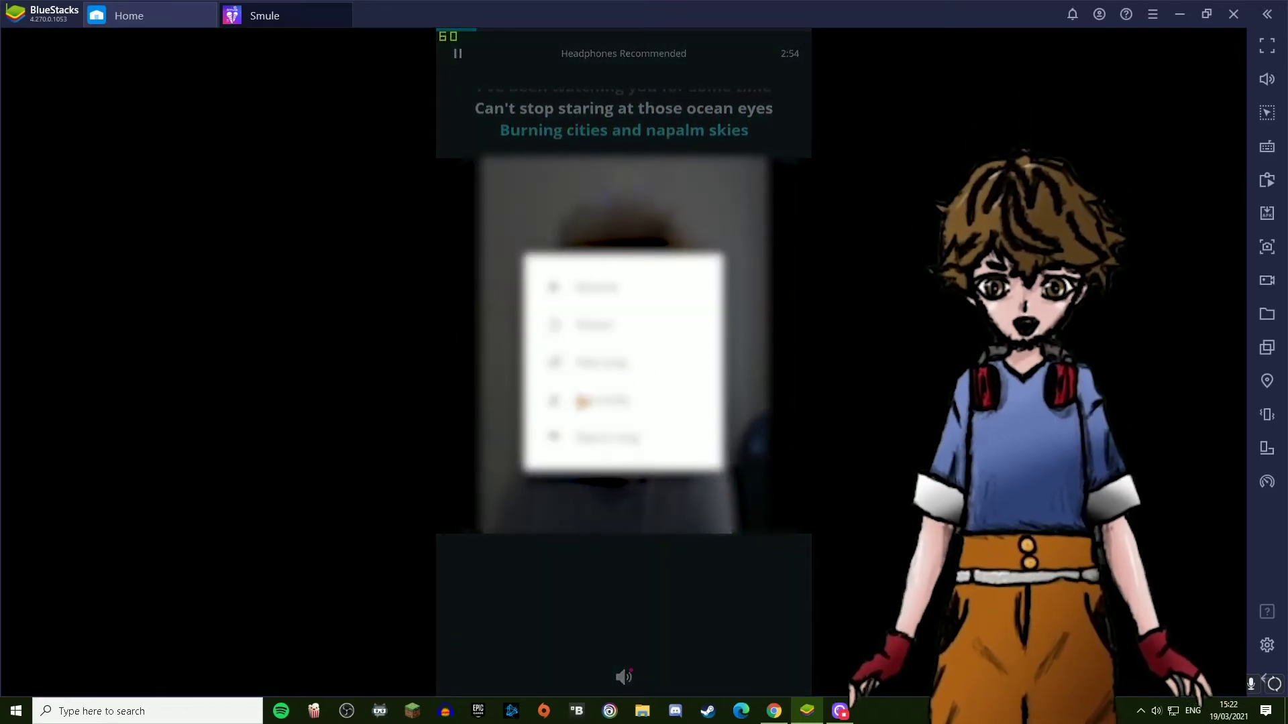
{"action": "left_click", "coordinate": [580, 401]}
{"action": "left_click", "coordinate": [678, 478]}
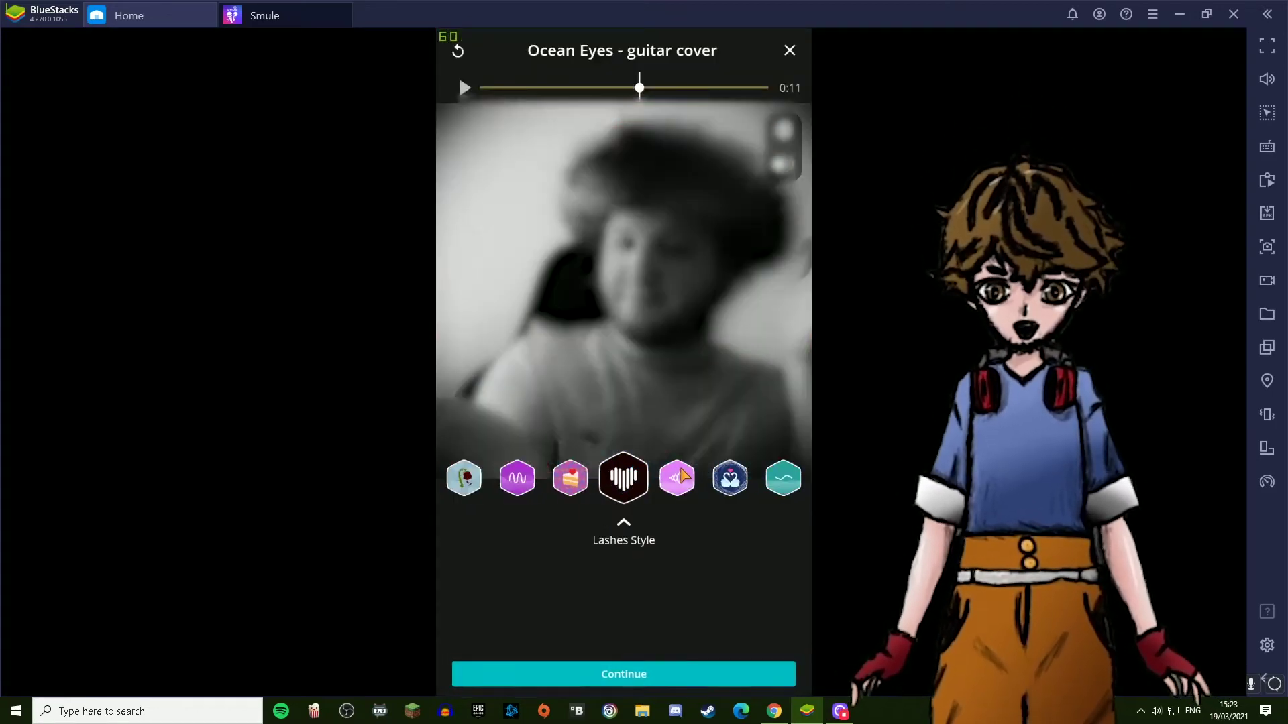
{"action": "left_click", "coordinate": [677, 478]}
{"action": "left_click", "coordinate": [730, 478]}
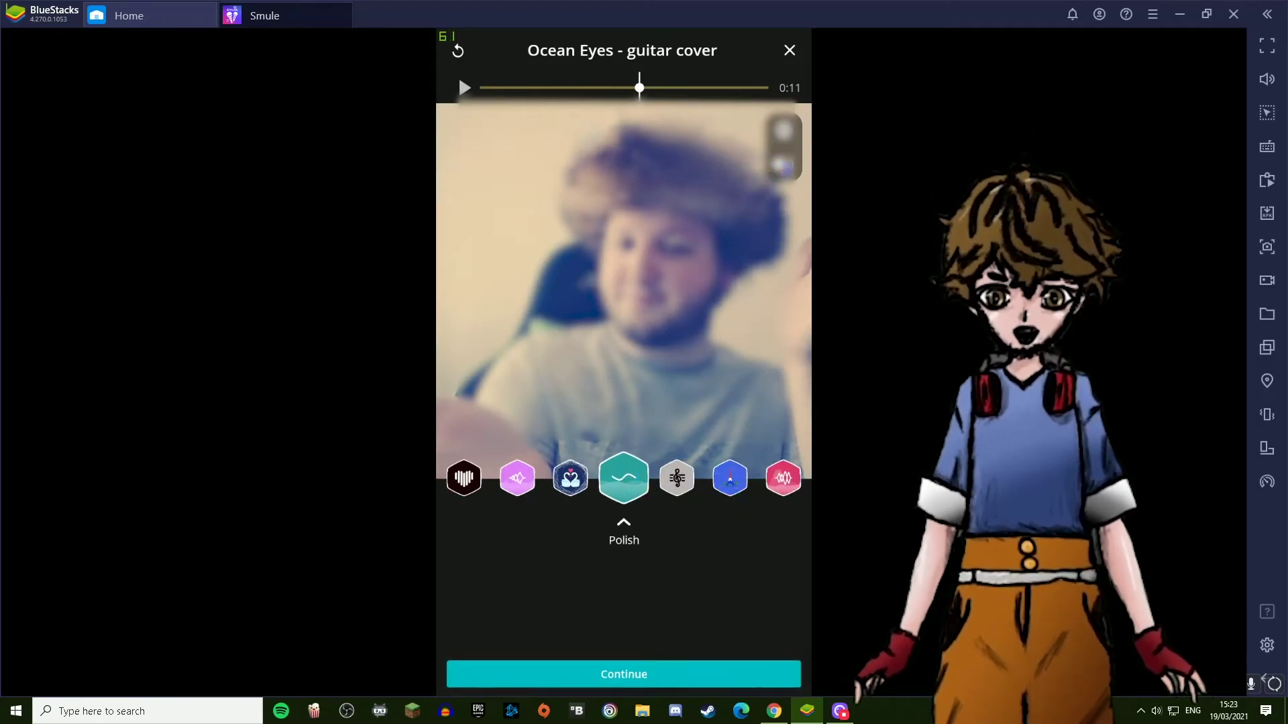
Step: Adjust the vocals level and start recording One Song Glory past the headphones notice
{"action": "left_click", "coordinate": [624, 478]}
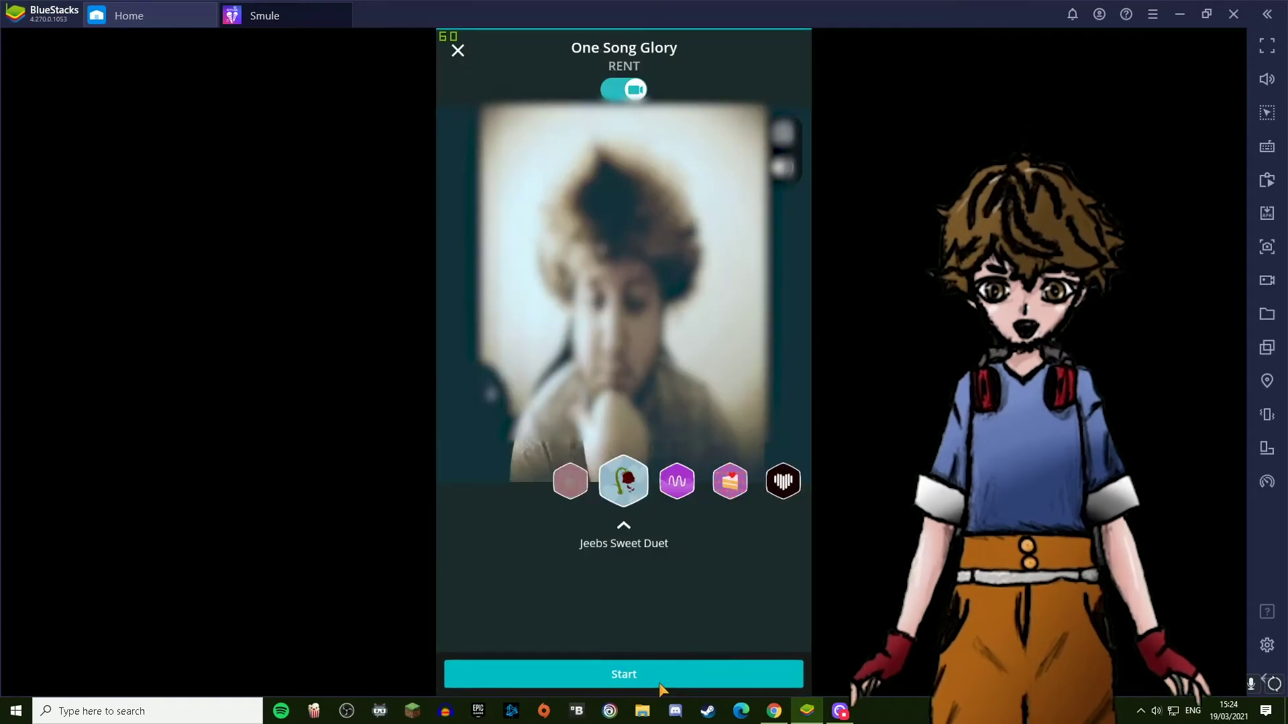
{"action": "left_click", "coordinate": [658, 682]}
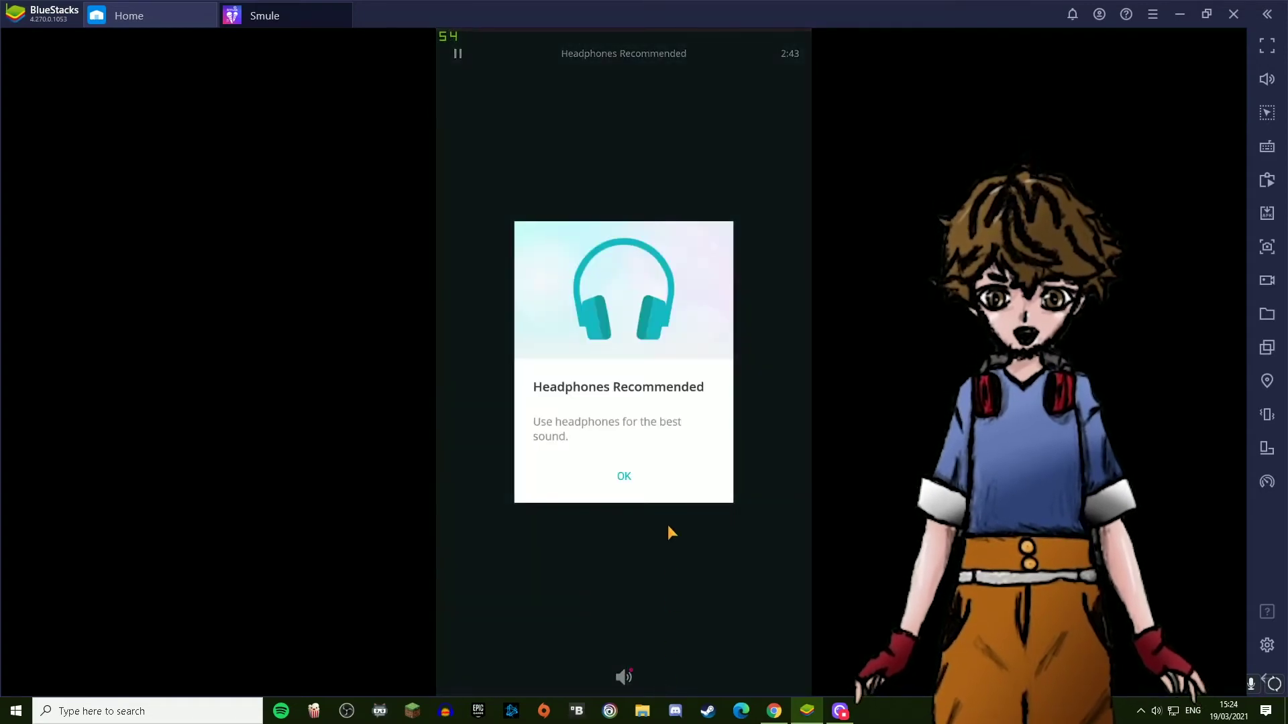
{"action": "left_click", "coordinate": [624, 478]}
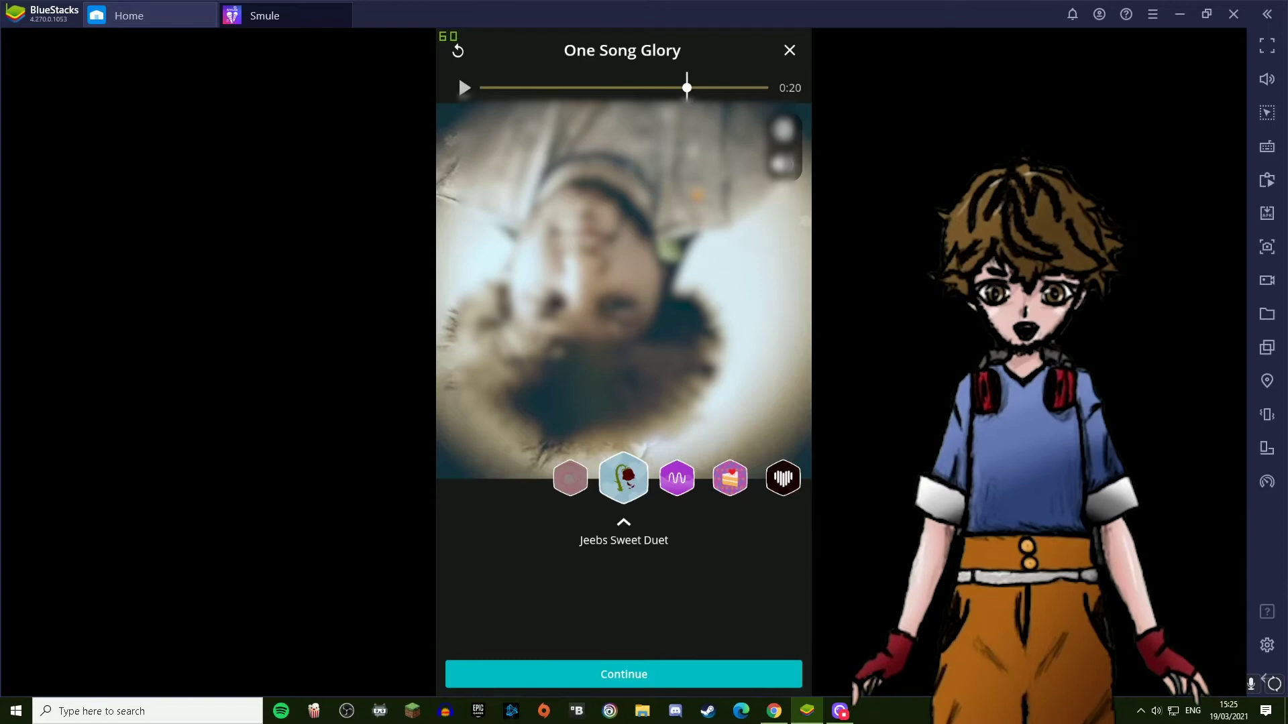
Step: Try Super Studio and LovePops, settle on Jeebs Sweet Duet, then exit the review
{"action": "left_click", "coordinate": [688, 499]}
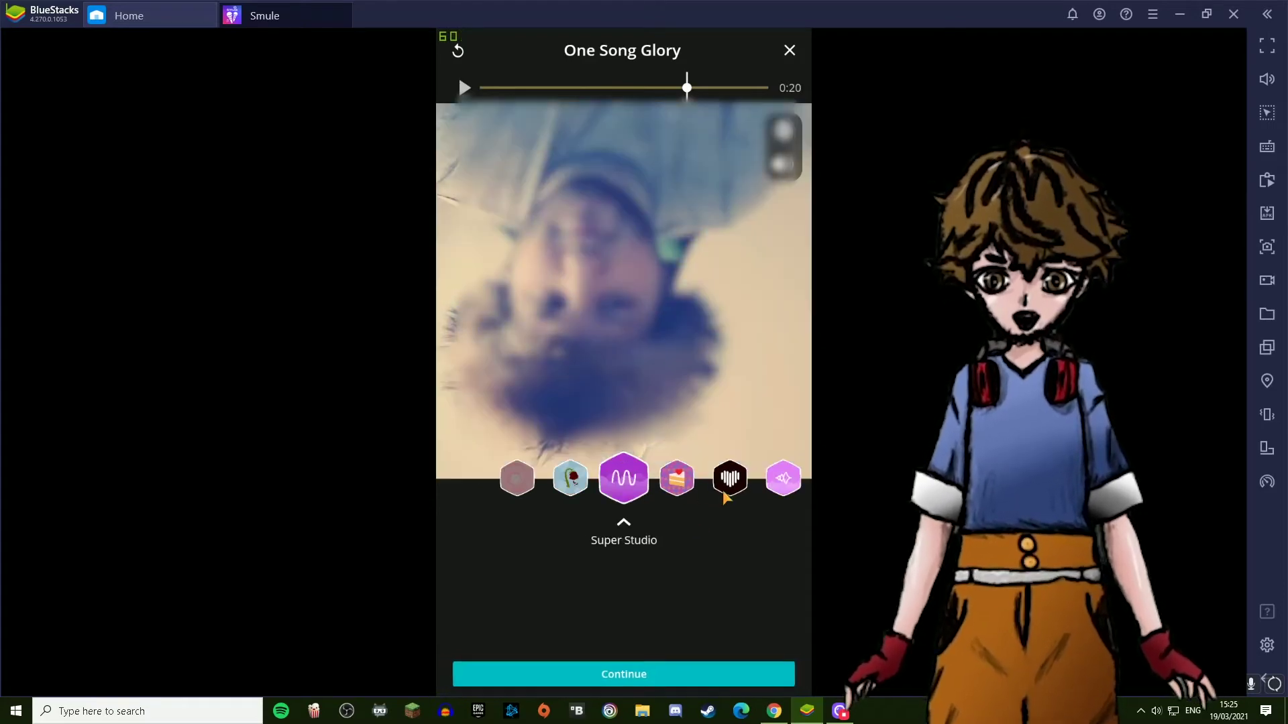
{"action": "left_click", "coordinate": [687, 500]}
{"action": "left_click", "coordinate": [517, 481]}
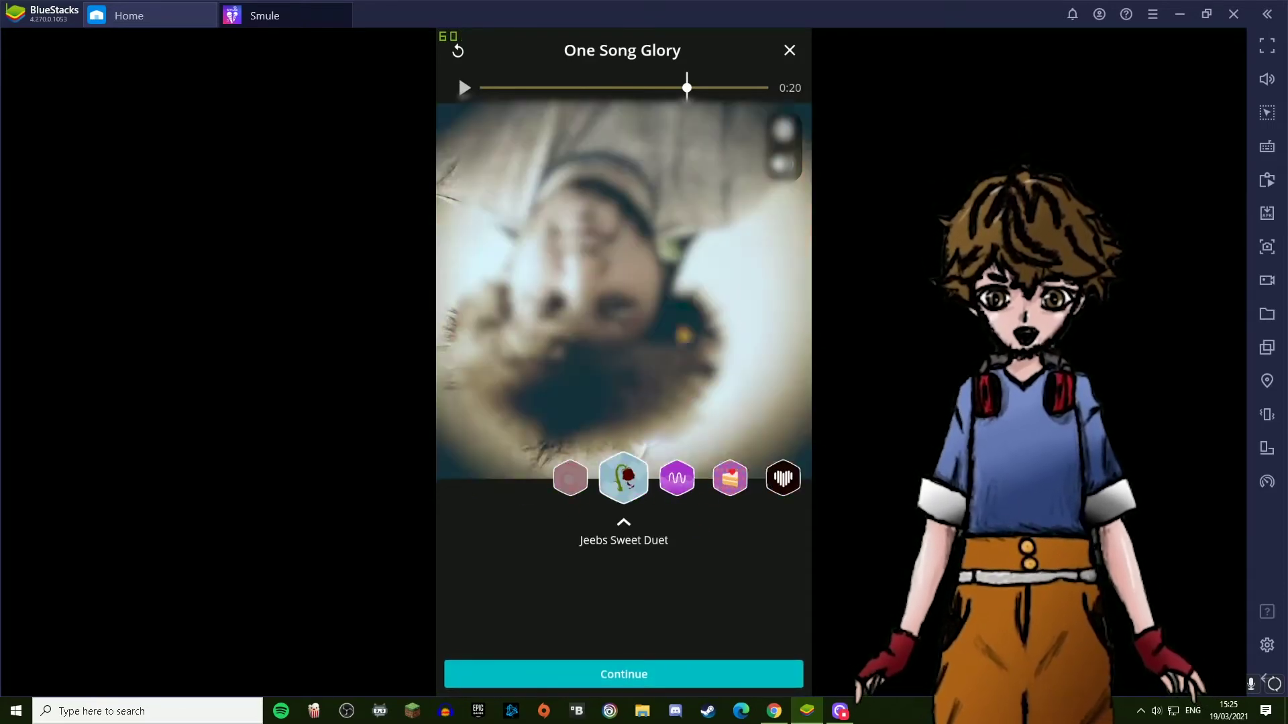
{"action": "left_click", "coordinate": [790, 51]}
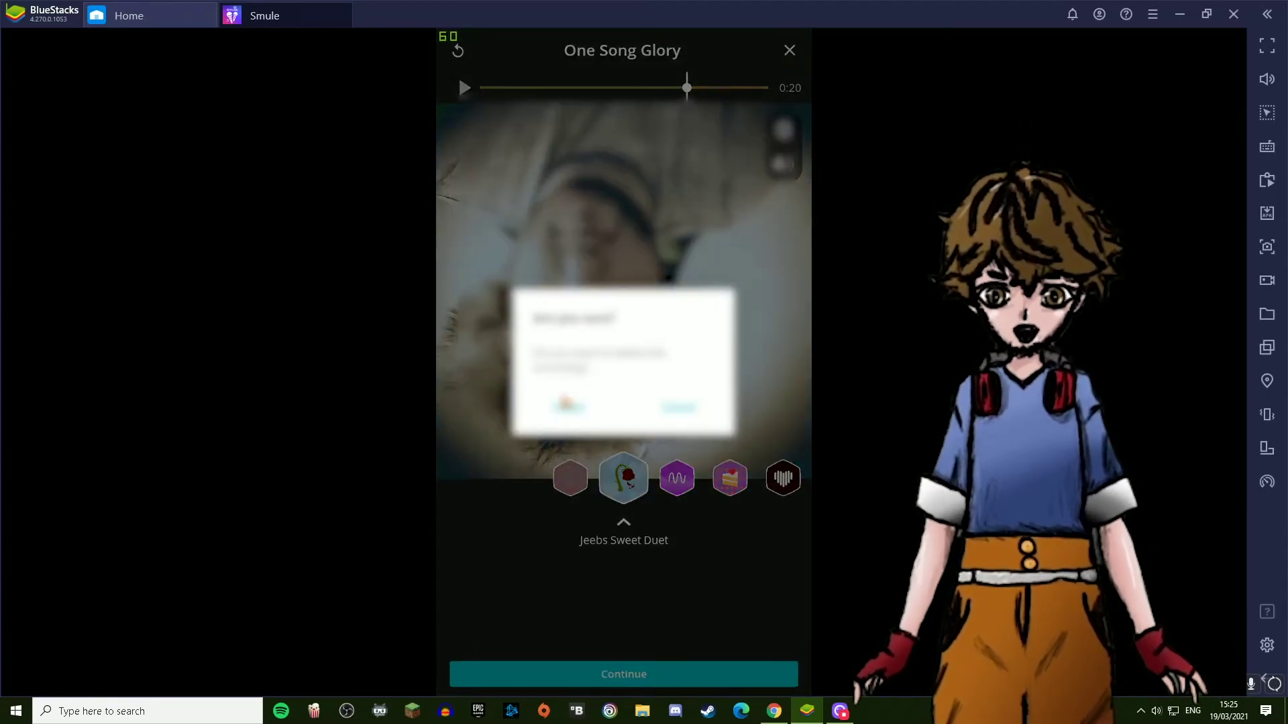
Step: Change the Windows sound input device to Focusrite USB in Sound settings
{"action": "right_click", "coordinate": [1154, 710]}
{"action": "left_click", "coordinate": [1154, 607]}
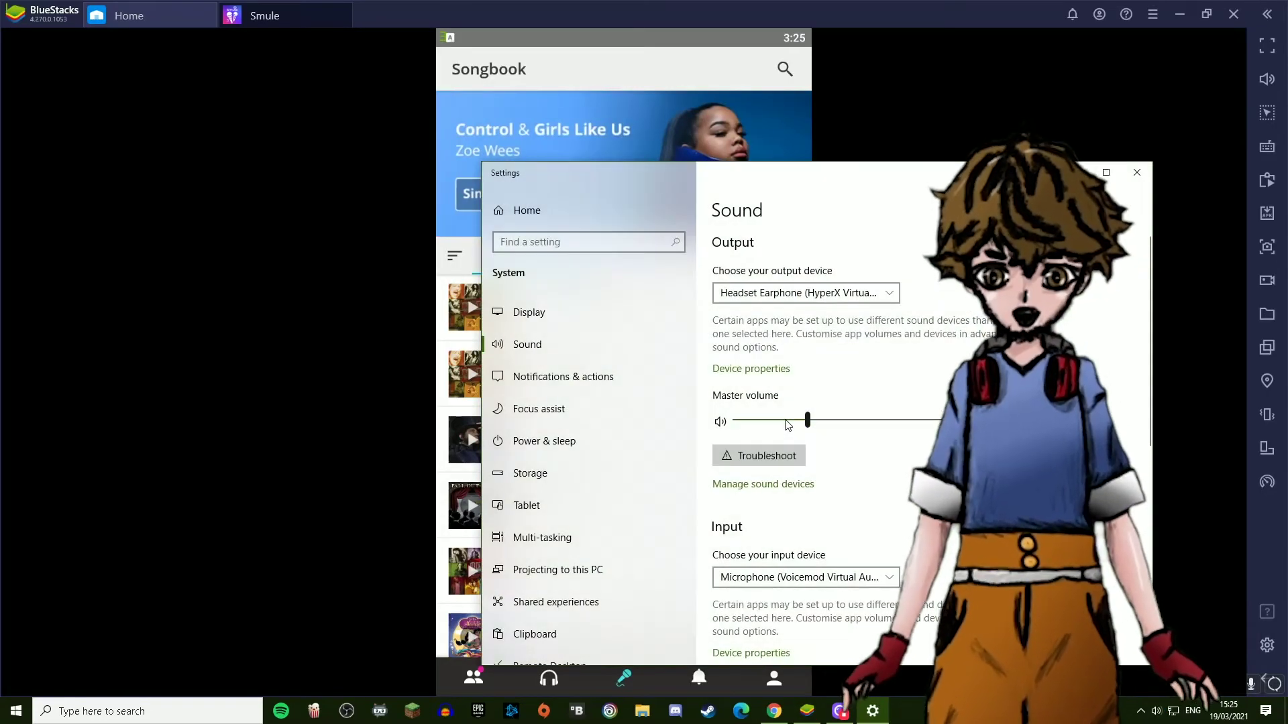
{"action": "left_click_drag", "start_coordinate": [818, 185], "coordinate": [740, 147]}
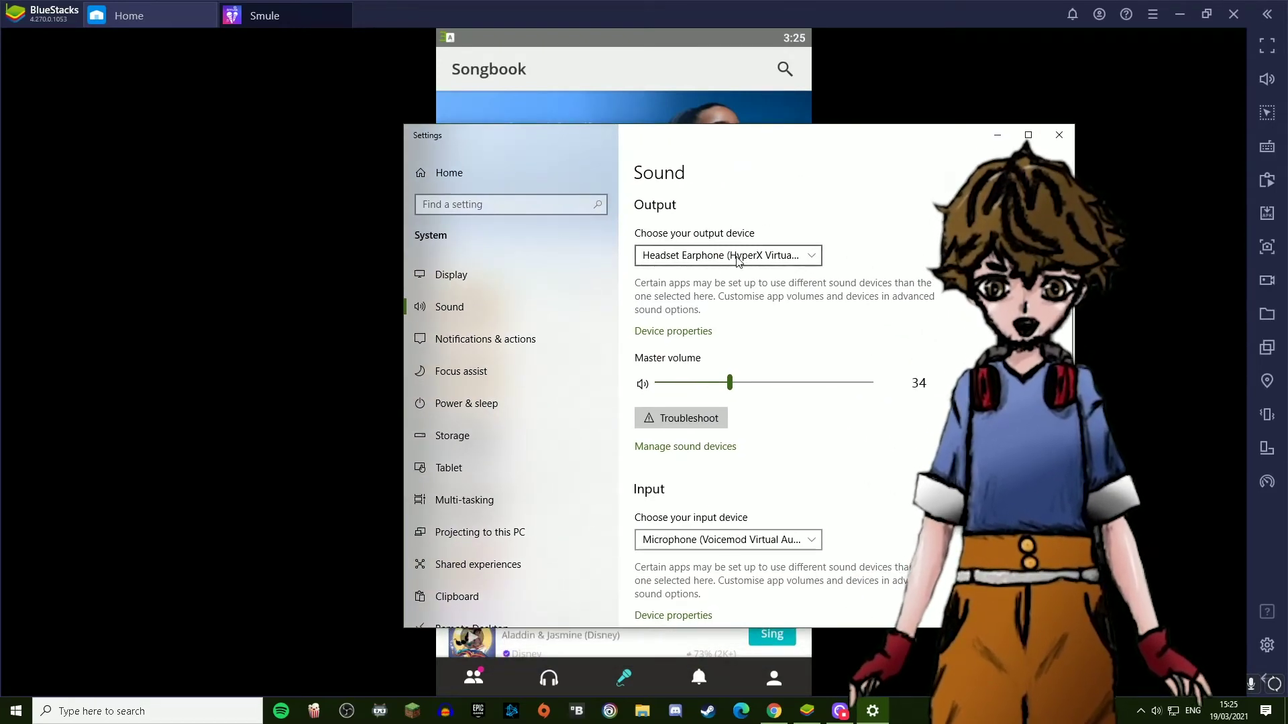
{"action": "left_click", "coordinate": [698, 542]}
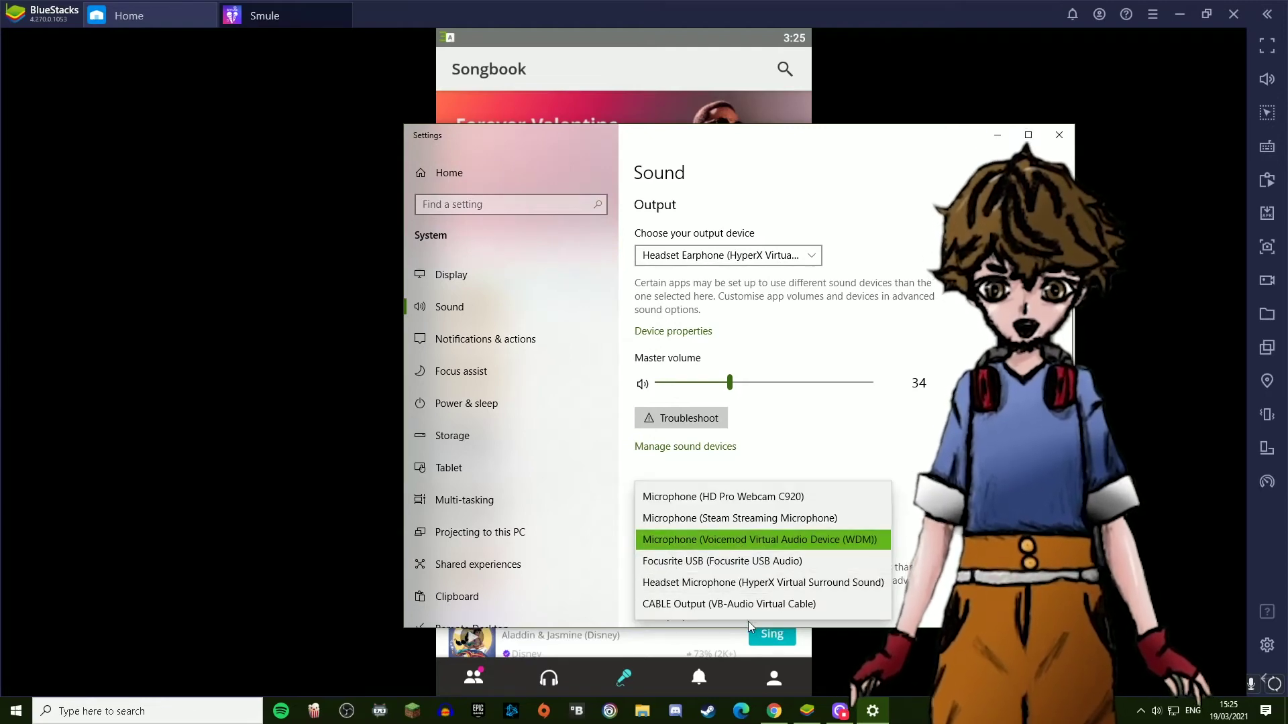
{"action": "left_click", "coordinate": [719, 563]}
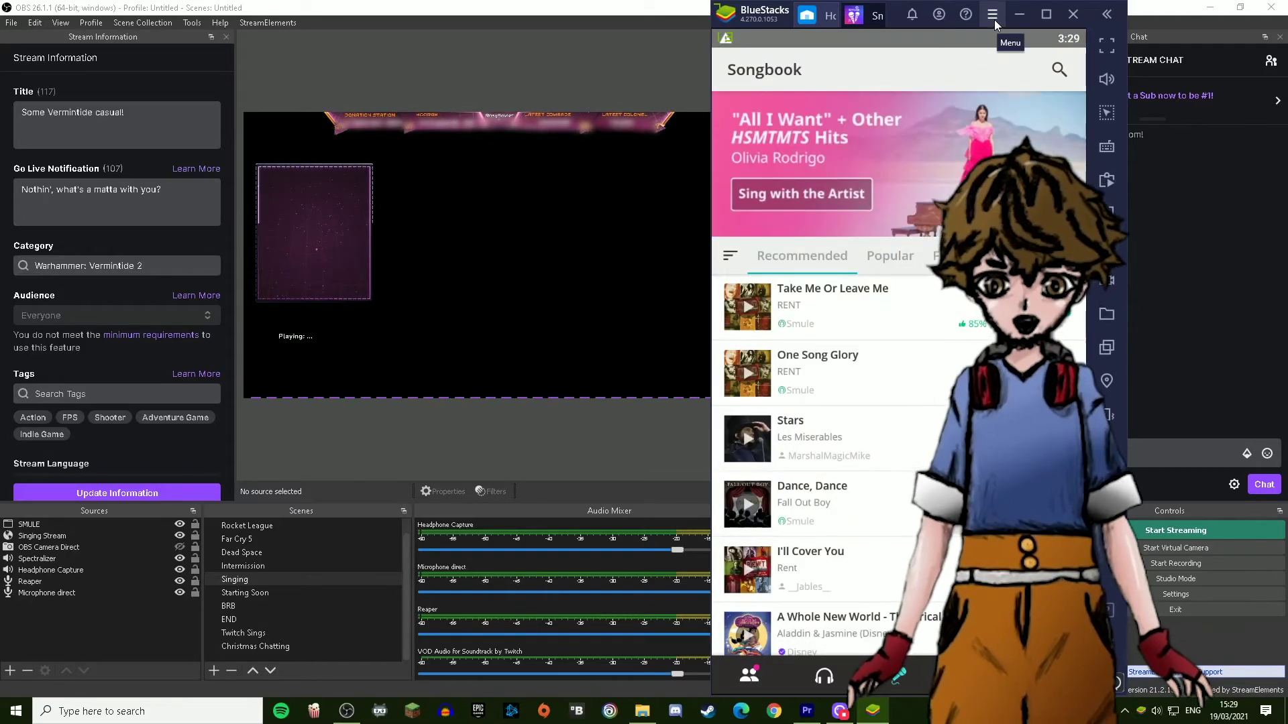
Step: Enable BlueStacks streaming mode, minimize the main window, and move the streaming window right
{"action": "left_click", "coordinate": [993, 15]}
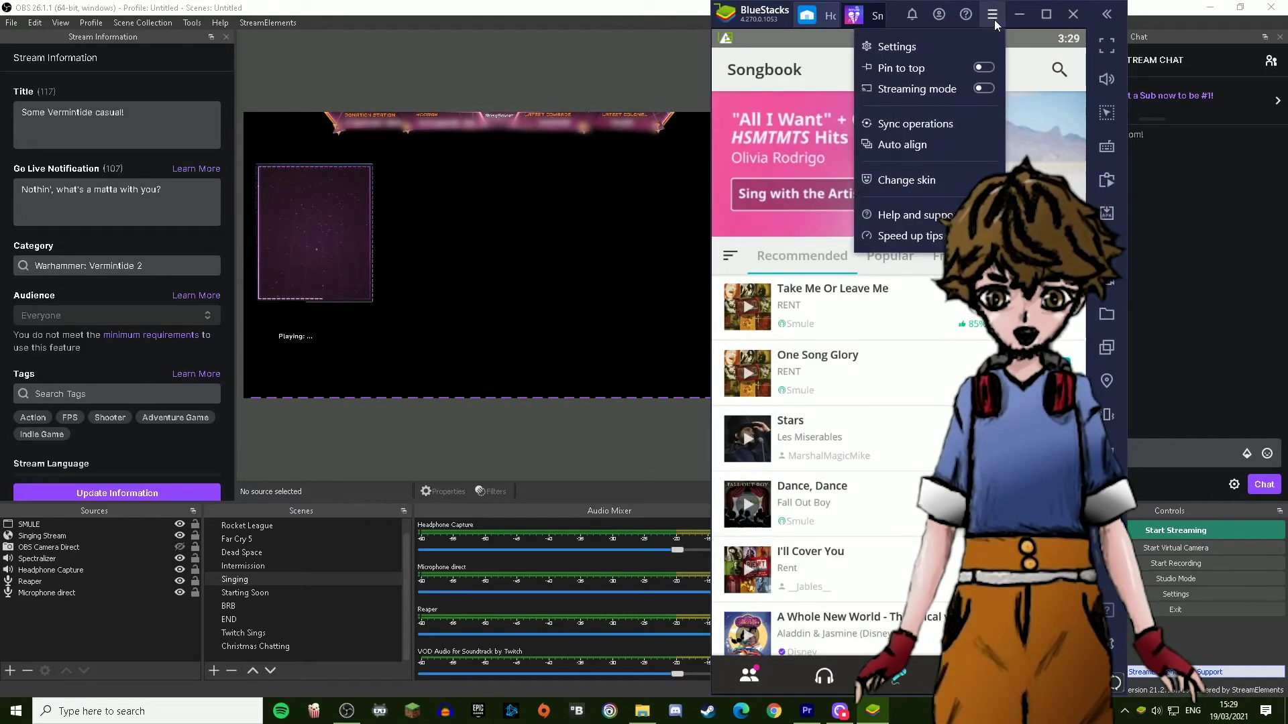
{"action": "left_click", "coordinate": [982, 89]}
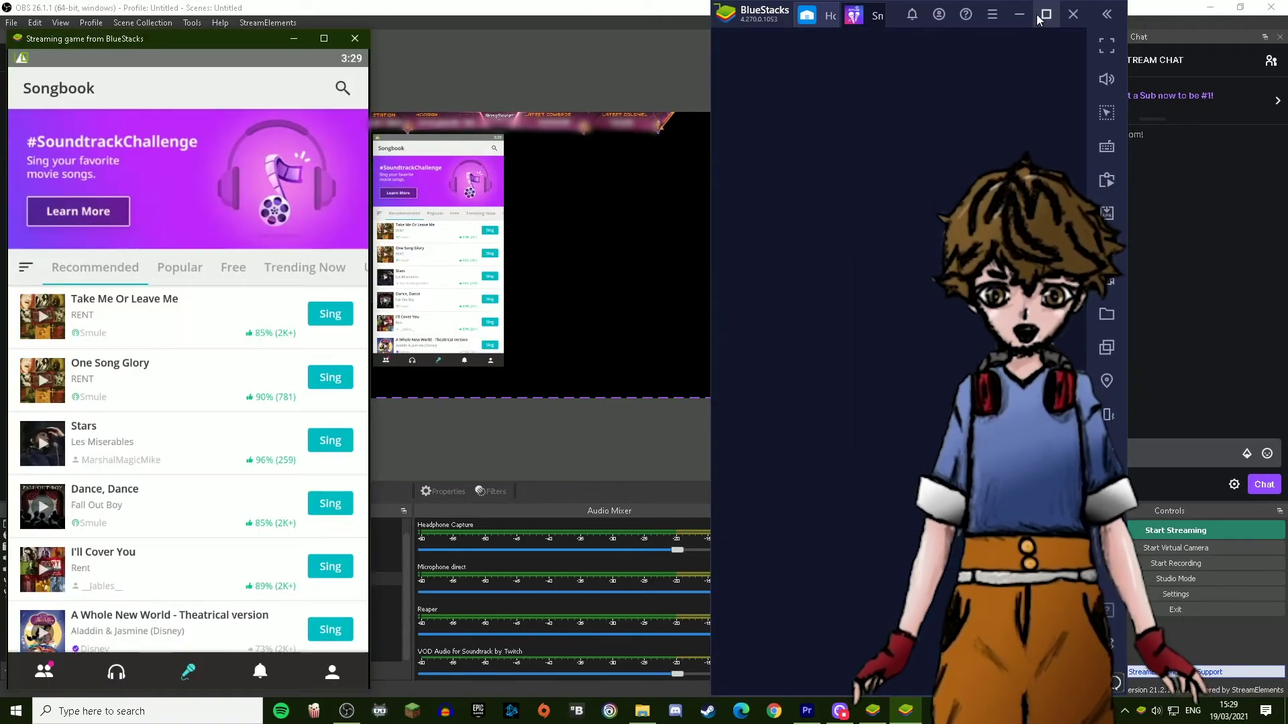
{"action": "left_click", "coordinate": [1023, 17]}
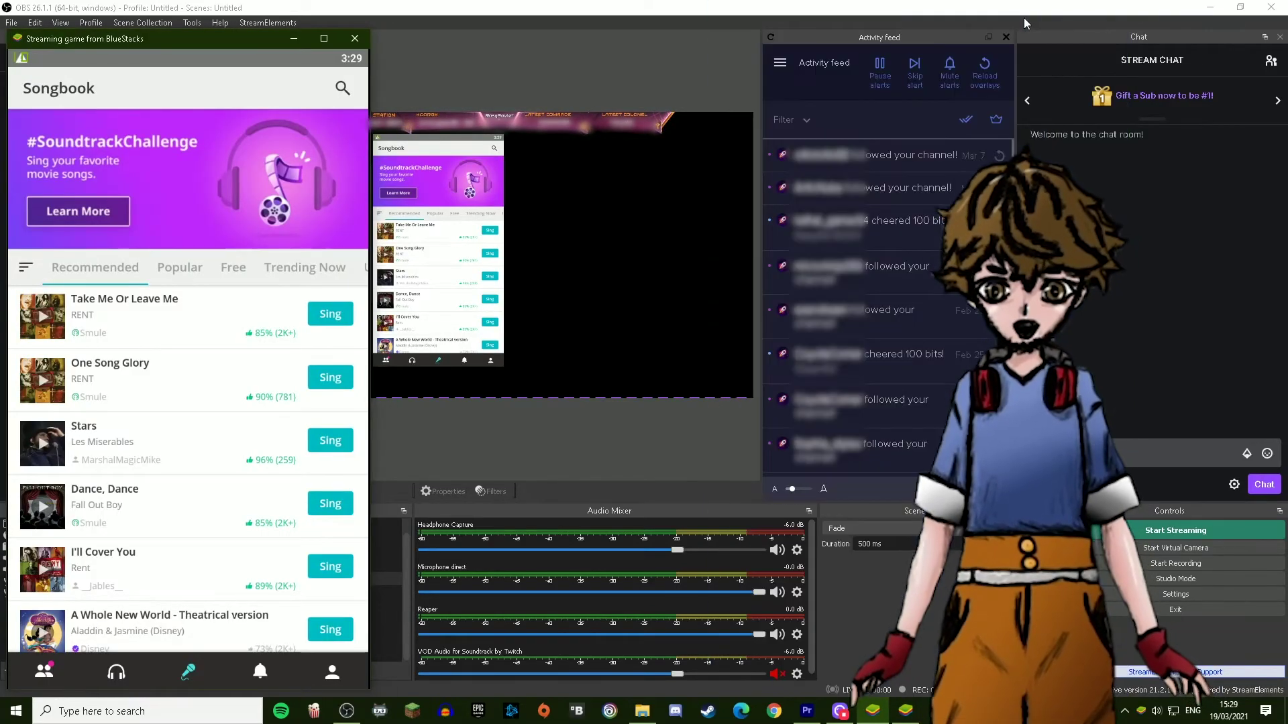
{"action": "left_click_drag", "start_coordinate": [307, 45], "coordinate": [859, 59]}
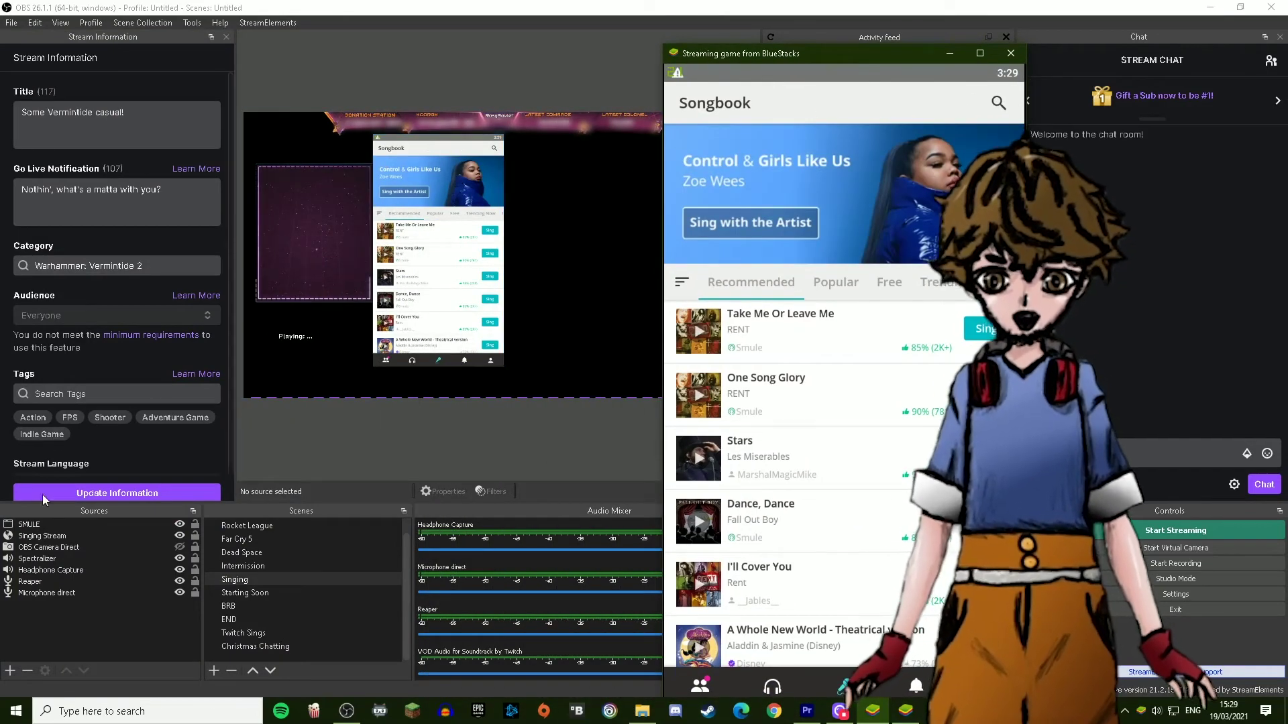
Step: Point the SMULE source at the HD-Player BlueStacks streaming window and nudge it right in the preview
{"action": "left_click", "coordinate": [32, 527]}
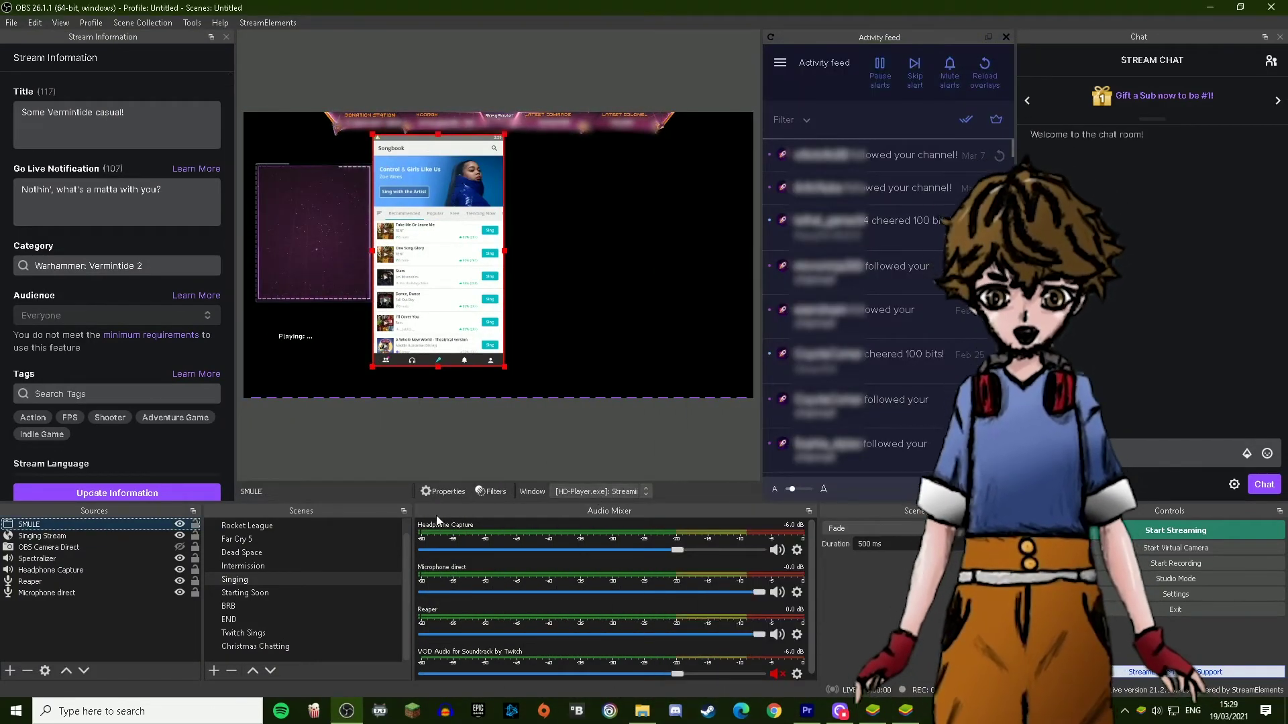
{"action": "left_click", "coordinate": [10, 670]}
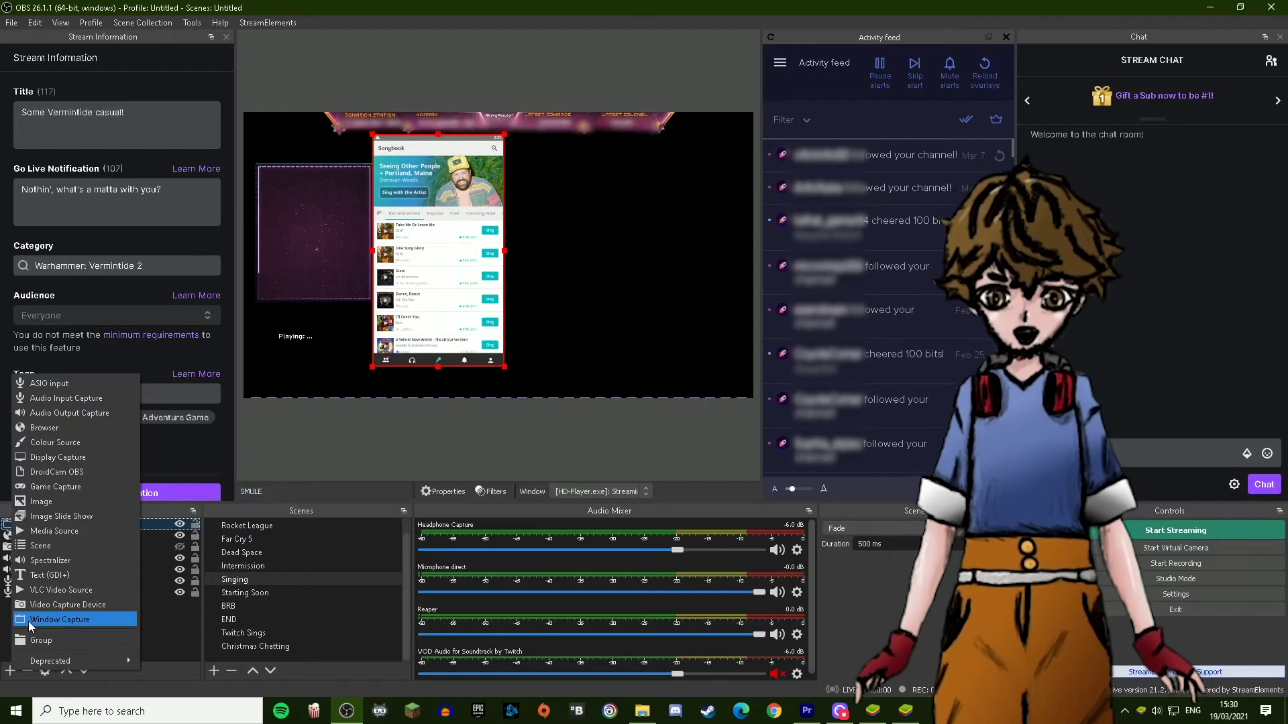
{"action": "left_click", "coordinate": [170, 631]}
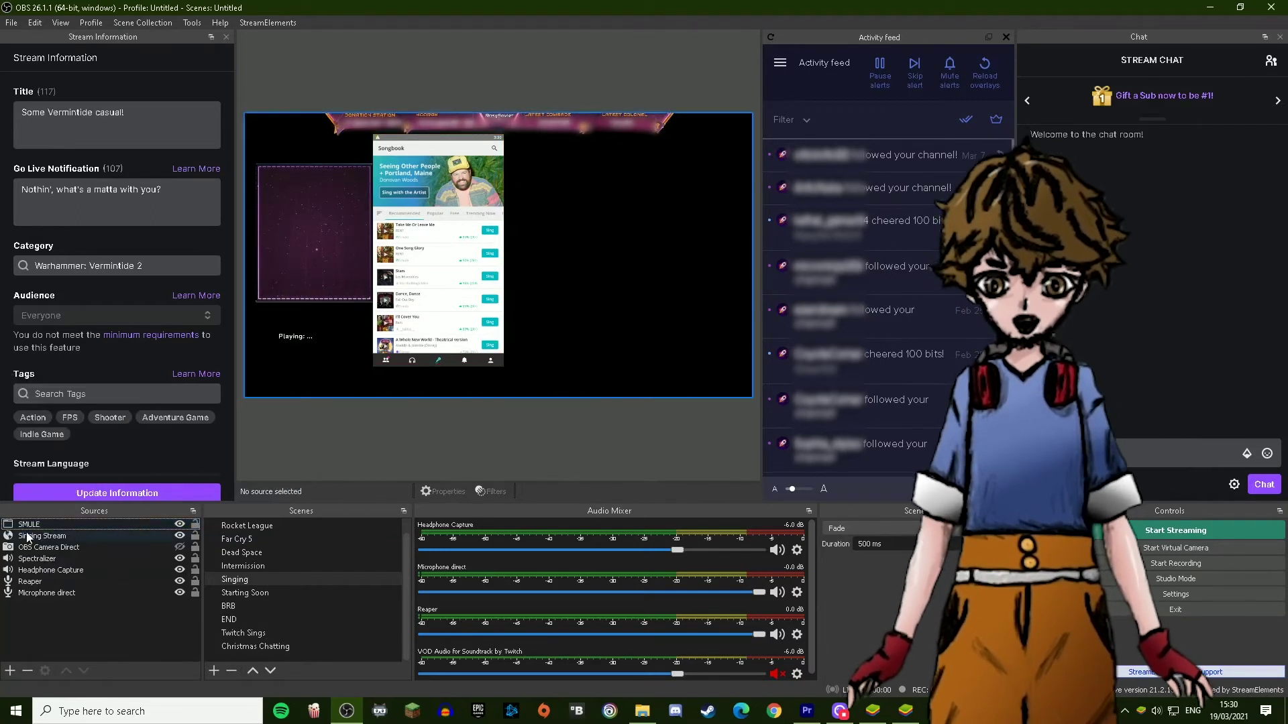
{"action": "left_click", "coordinate": [584, 491]}
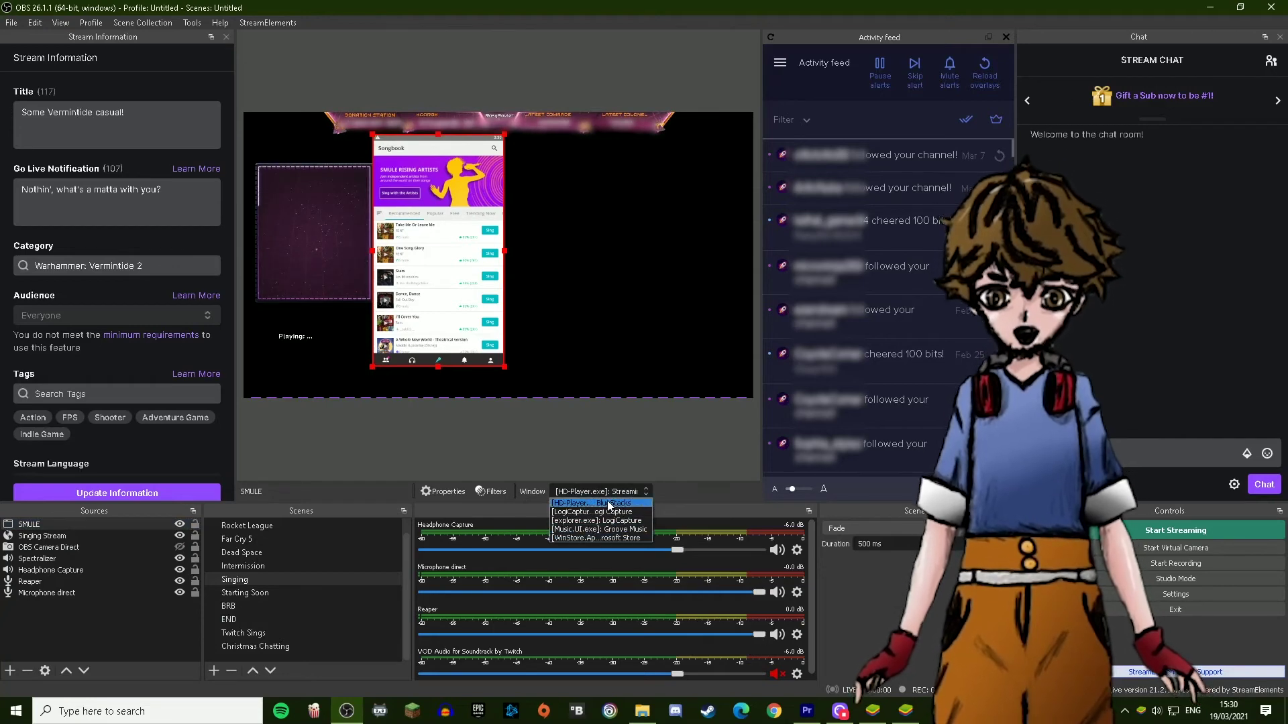
{"action": "left_click", "coordinate": [588, 503]}
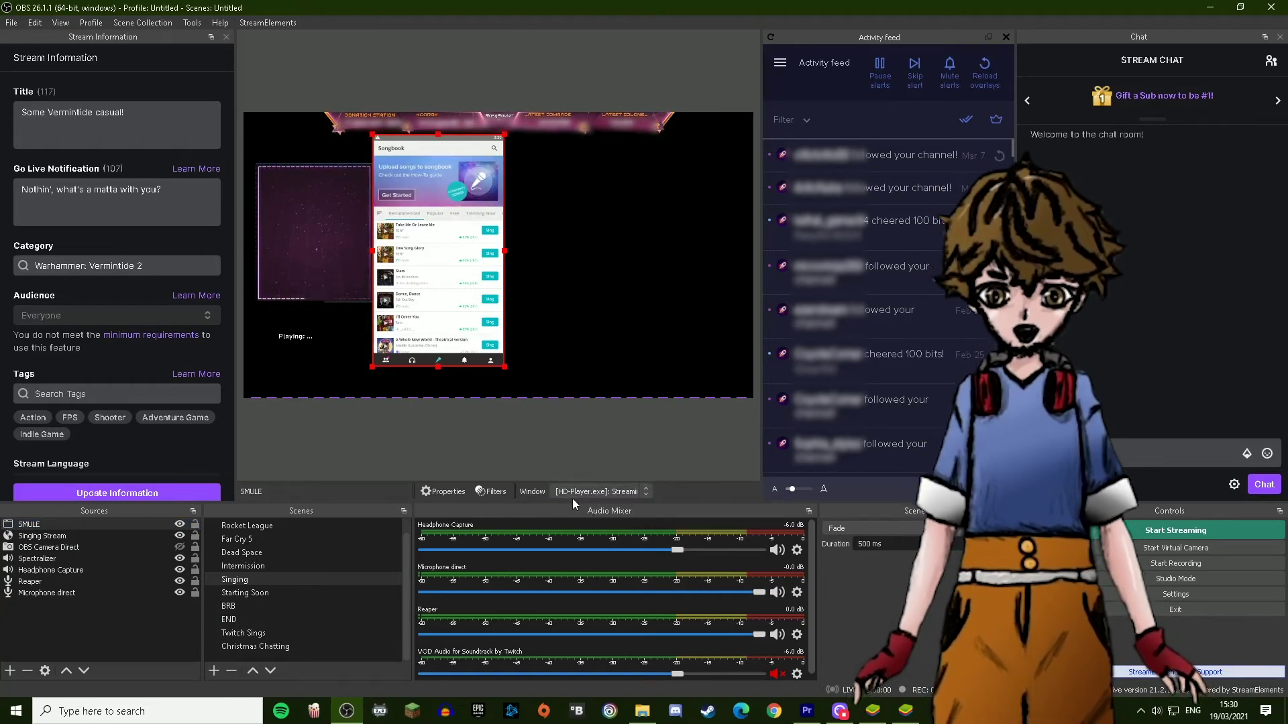
{"action": "mouse_move", "coordinate": [447, 350]}
{"action": "left_mouse_down"}
{"action": "mouse_move", "coordinate": [523, 352]}
{"action": "mouse_move", "coordinate": [356, 349]}
{"action": "mouse_move", "coordinate": [674, 348]}
{"action": "mouse_move", "coordinate": [456, 361]}
{"action": "left_mouse_up"}
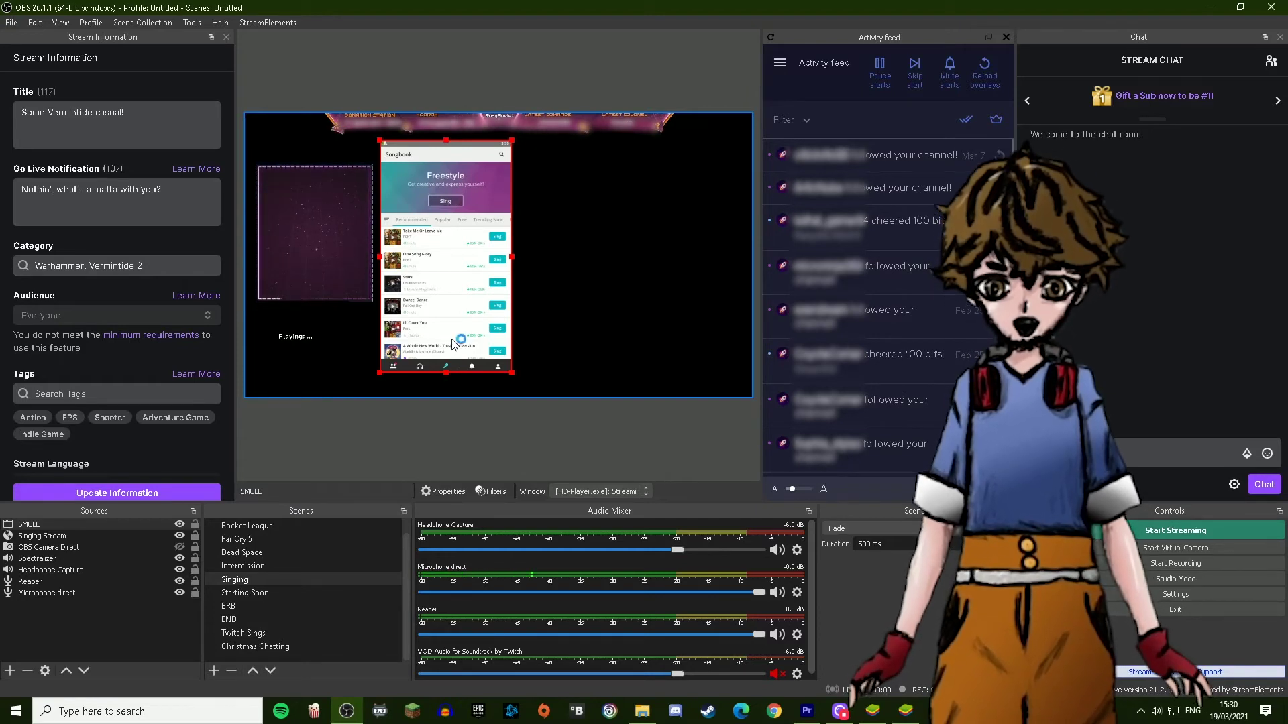
Step: Check that Headphone Capture still uses the Headset Earphone device
{"action": "left_click", "coordinate": [47, 571]}
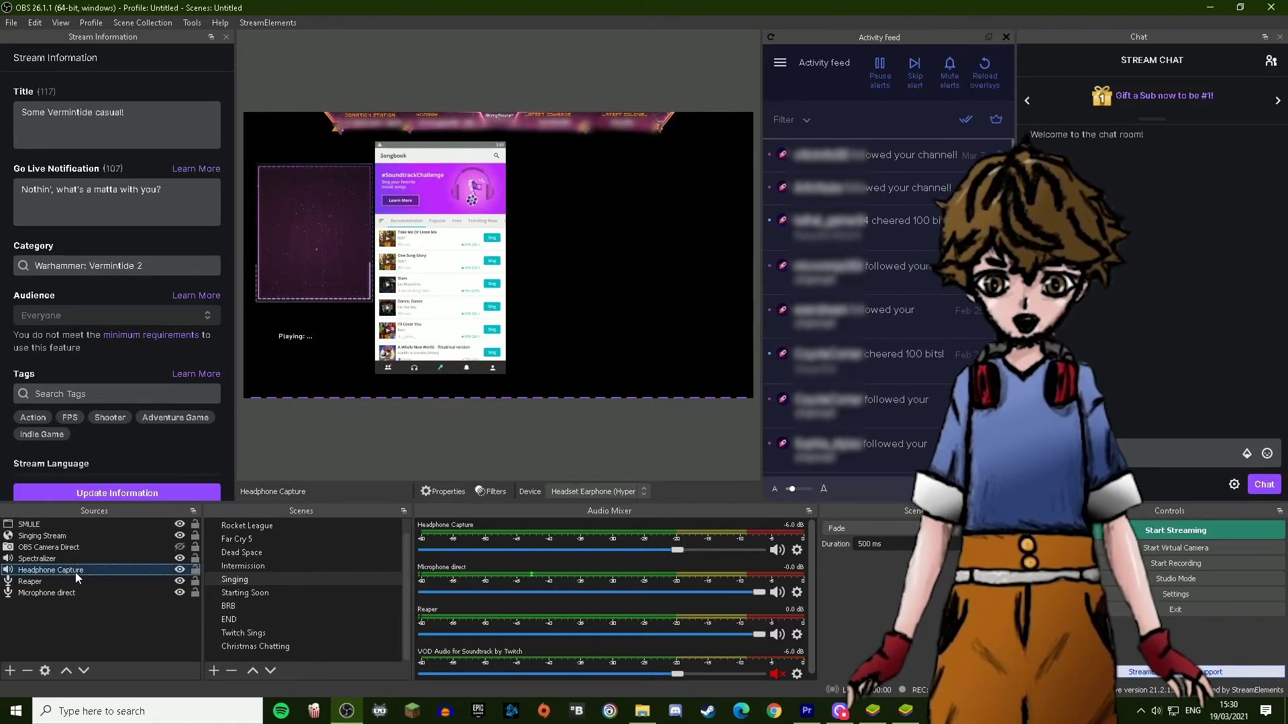
{"action": "left_click", "coordinate": [581, 492]}
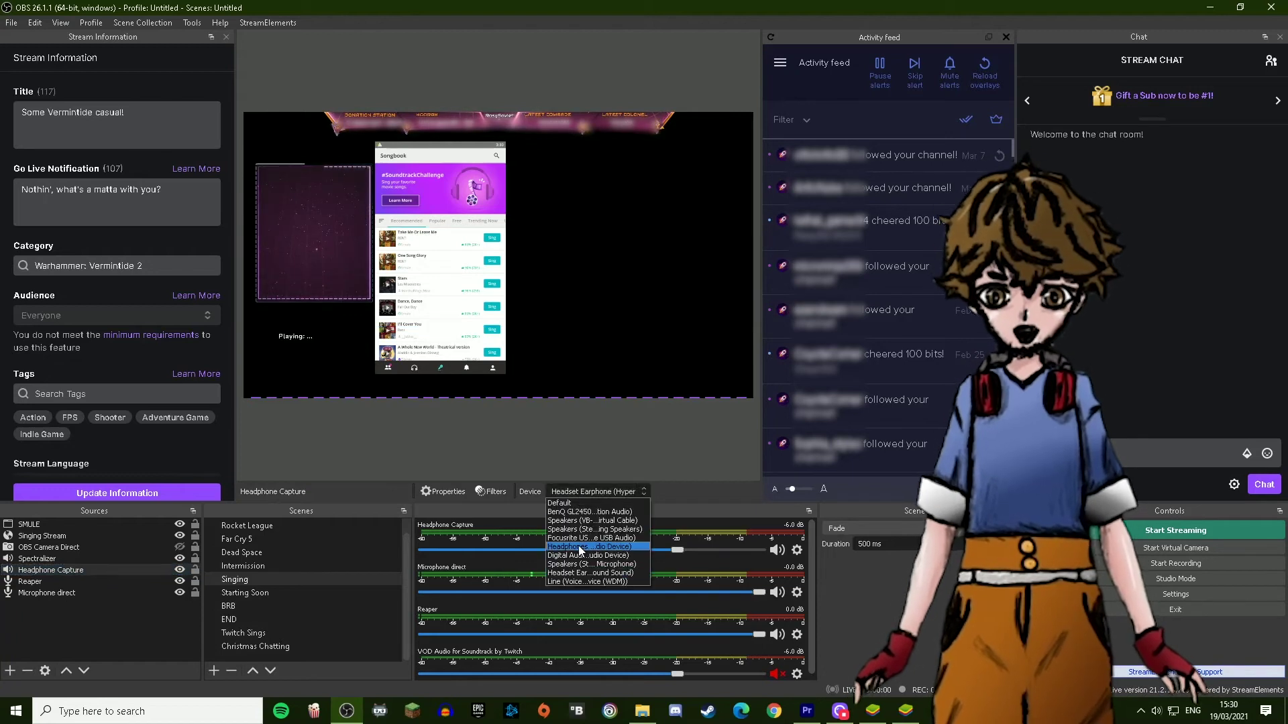
{"action": "left_click", "coordinate": [571, 448]}
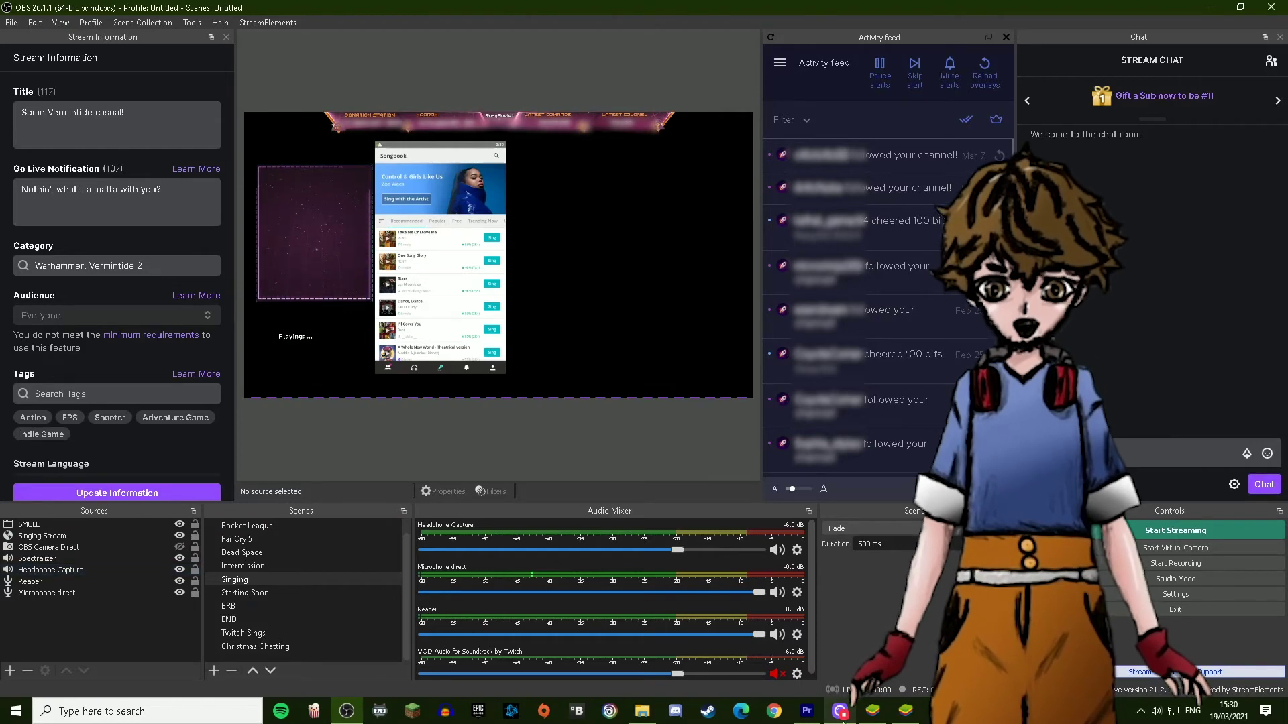
Step: Minimise the main BlueStacks window, open the Stars song page, and watch the OBS preview react
{"action": "key", "text": "alt+Tab"}
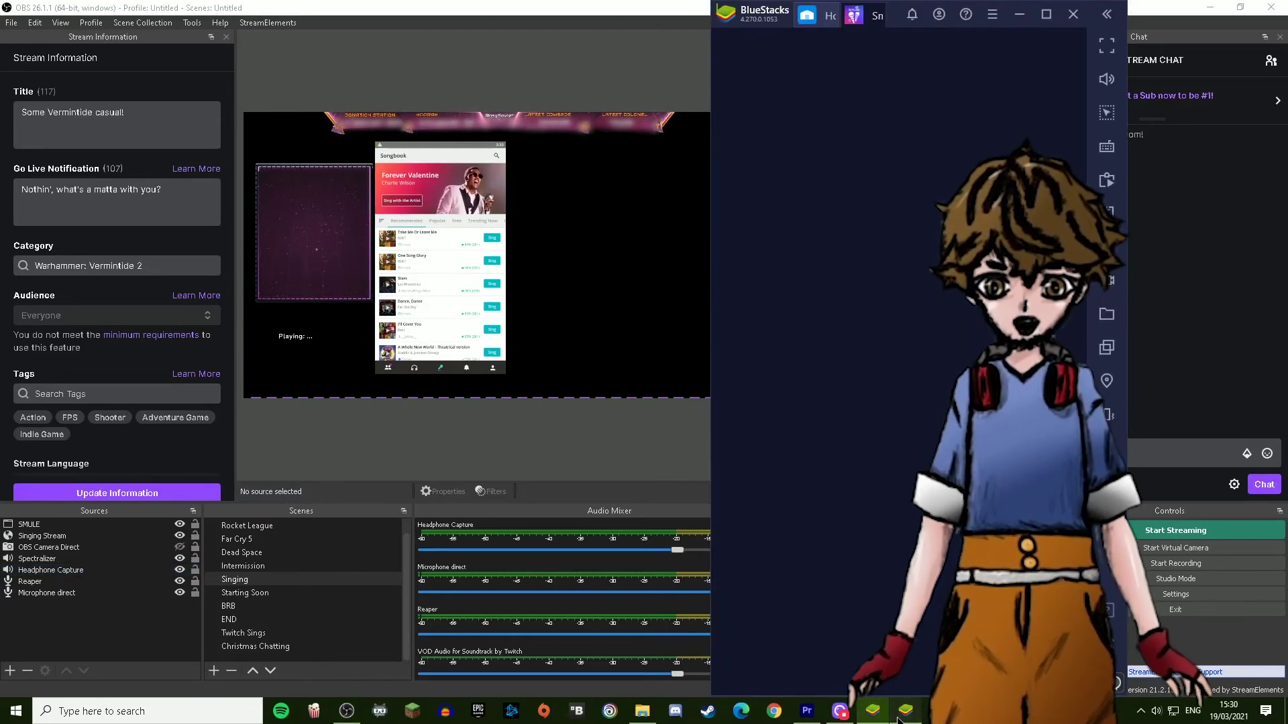
{"action": "left_click", "coordinate": [1019, 14]}
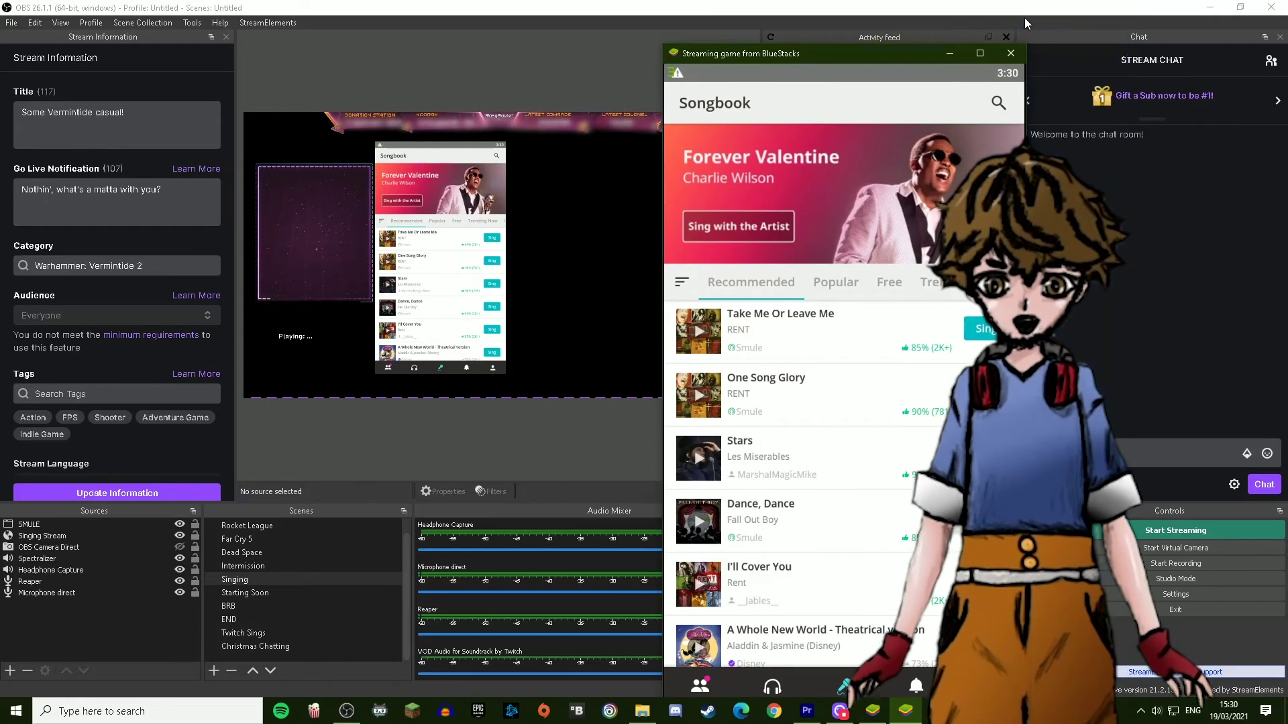
{"action": "left_click", "coordinate": [706, 458]}
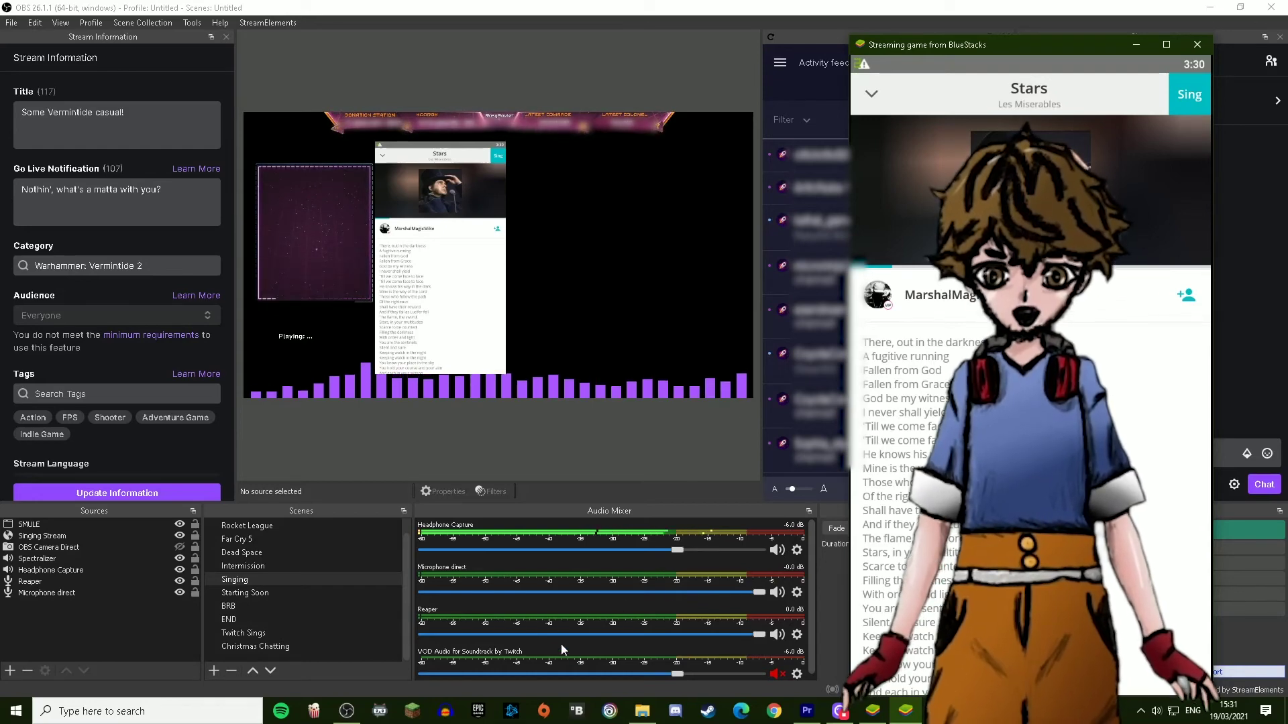
{"action": "scroll", "coordinate": [739, 646], "scroll_direction": "down", "scroll_amount": 1}
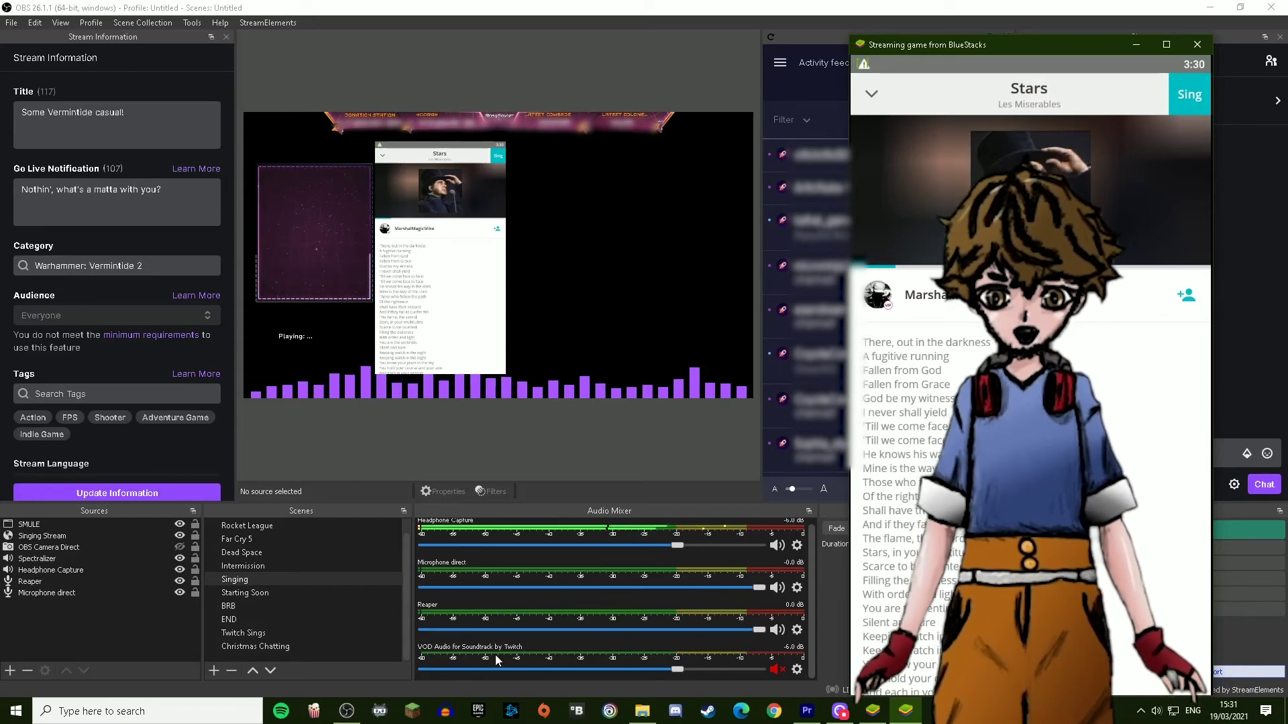
{"action": "scroll", "coordinate": [656, 663], "scroll_direction": "up", "scroll_amount": 1}
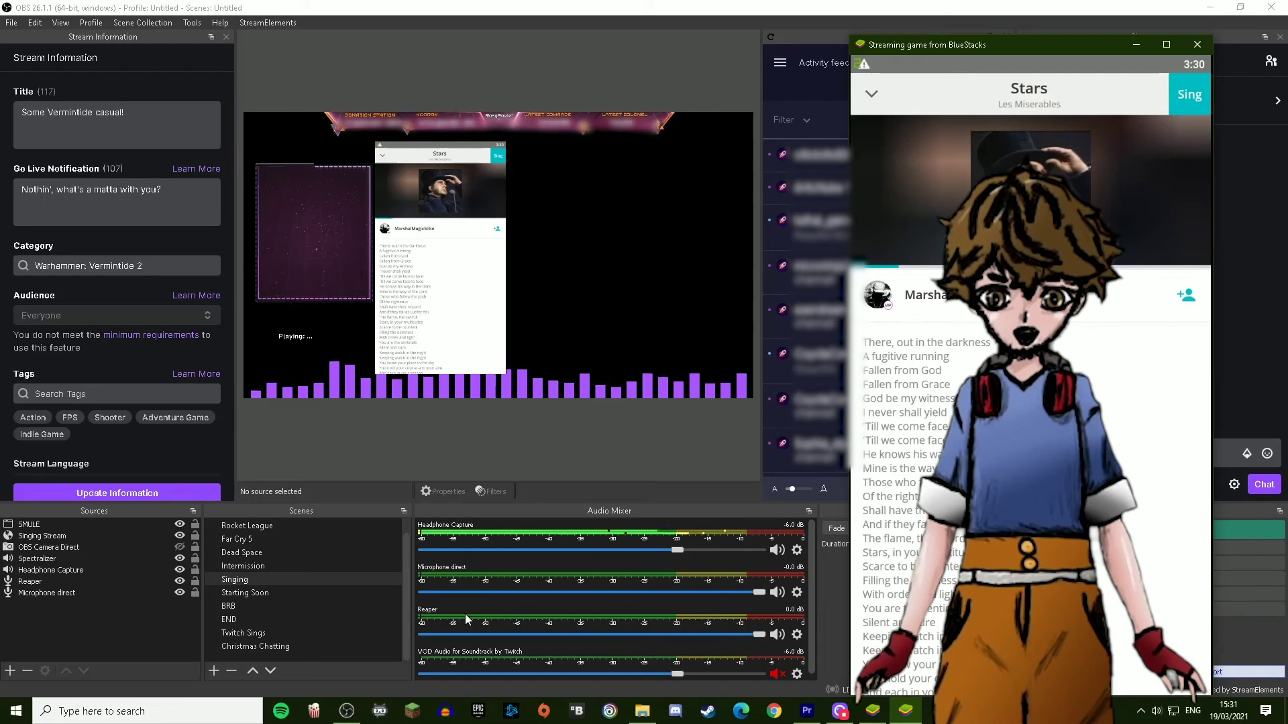
{"action": "left_click", "coordinate": [30, 559]}
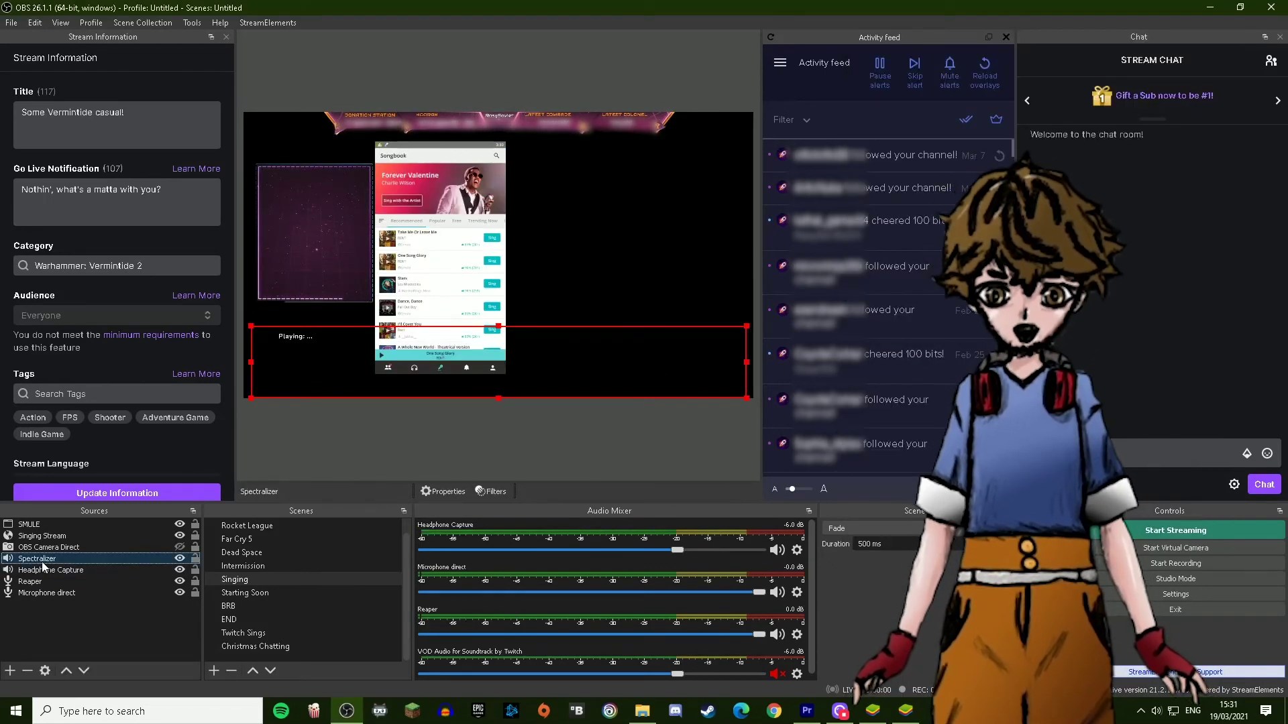
Step: Review the Spectralizer properties without changes, then start adding a new Spectralizer source
{"action": "right_click", "coordinate": [43, 563]}
{"action": "left_click", "coordinate": [74, 551]}
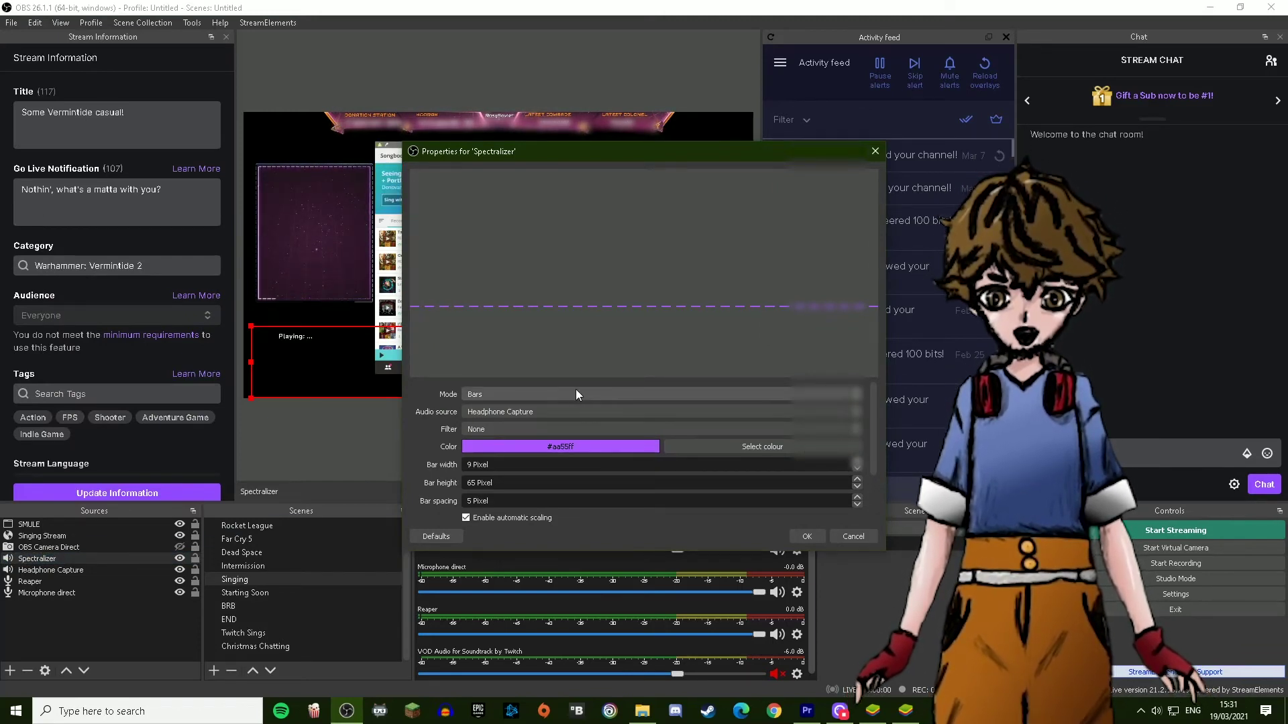
{"action": "left_click_drag", "start_coordinate": [493, 147], "coordinate": [456, 146]}
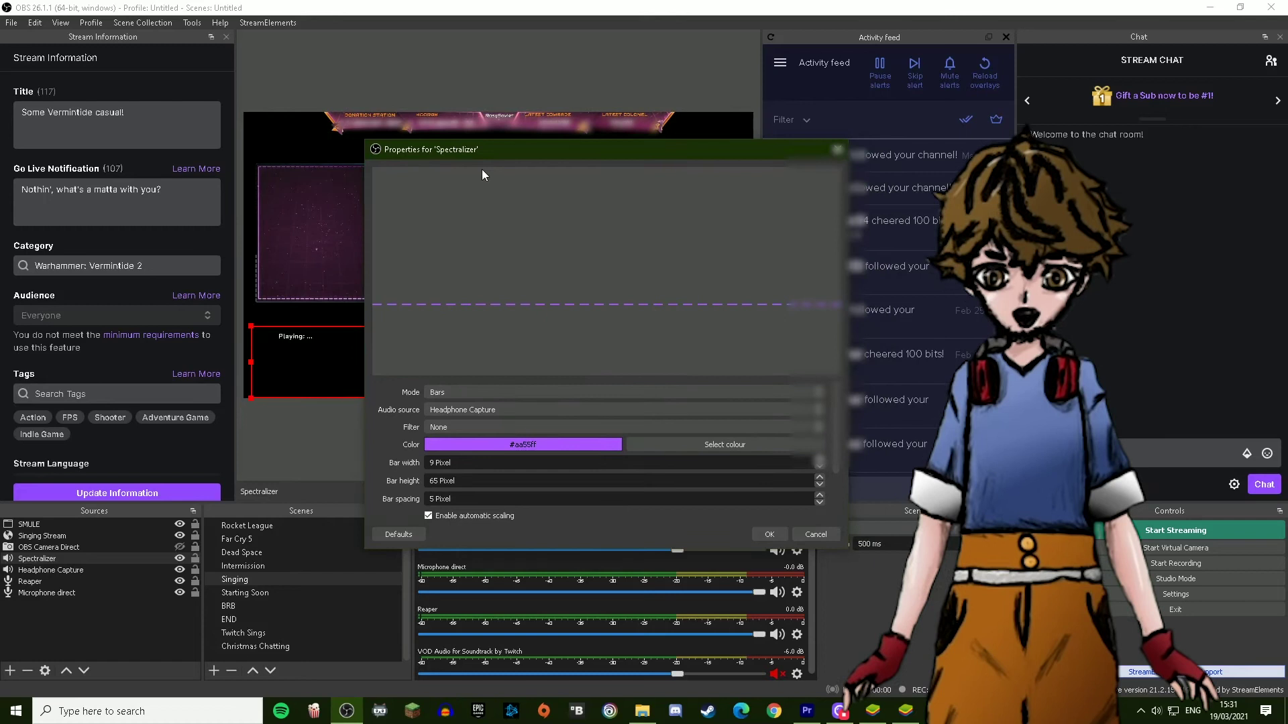
{"action": "left_click", "coordinate": [815, 535]}
{"action": "left_click", "coordinate": [10, 671]}
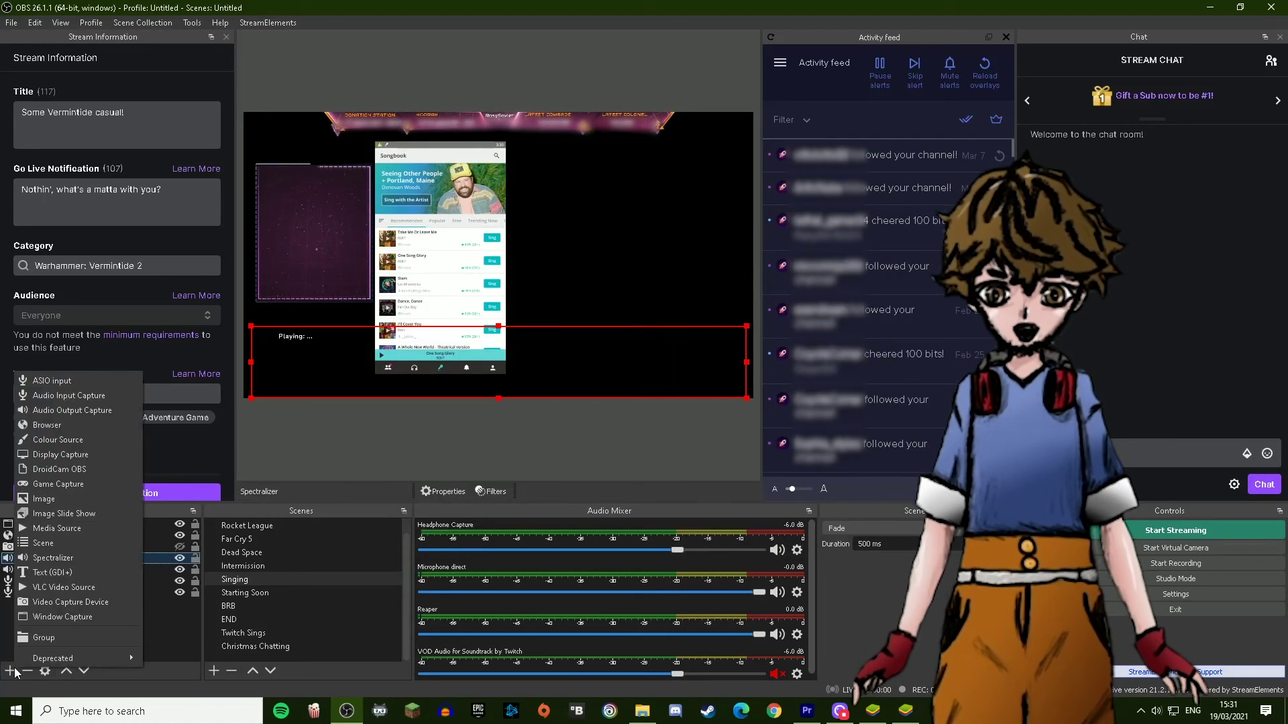
{"action": "left_click", "coordinate": [43, 558]}
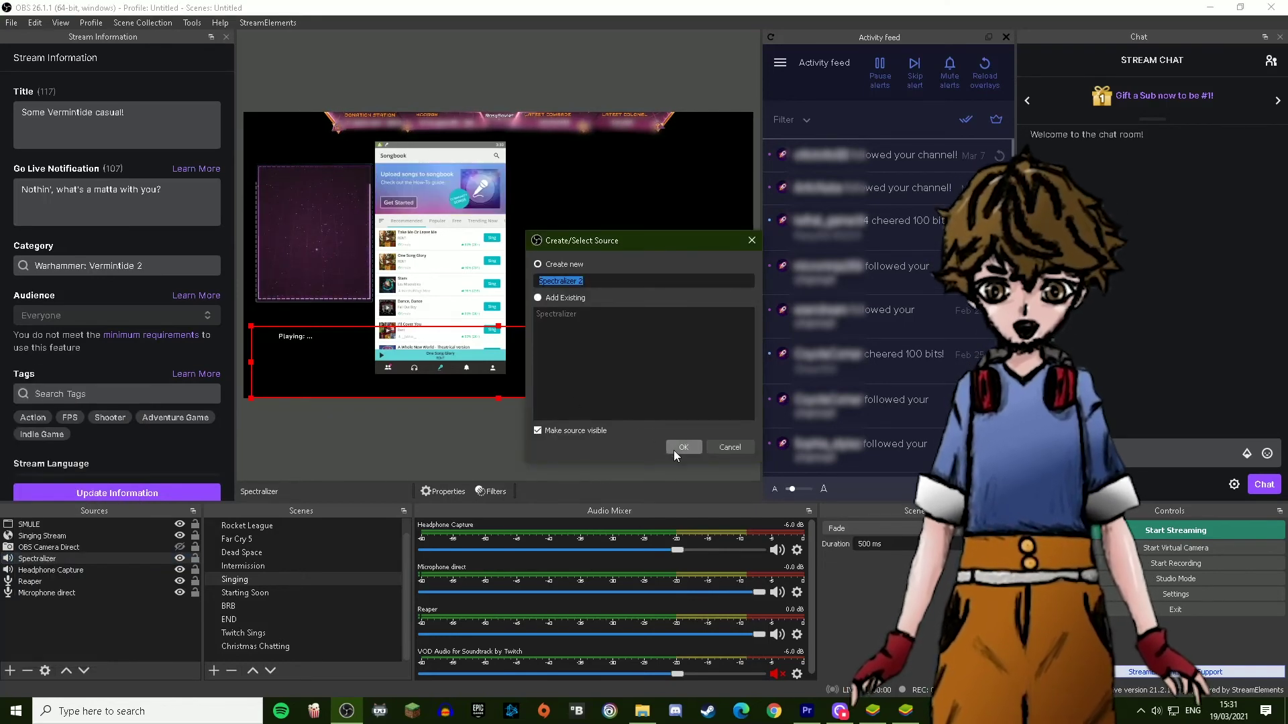